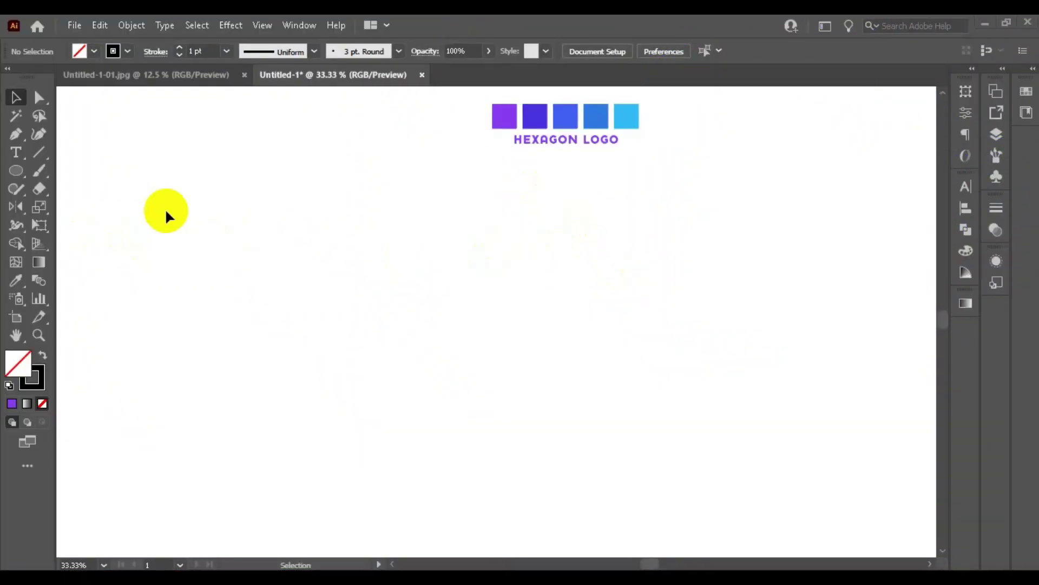
# Step: Draw a 200 pt circle with the Ellipse tool
pyautogui.click(18, 170)
pyautogui.click(448, 365)
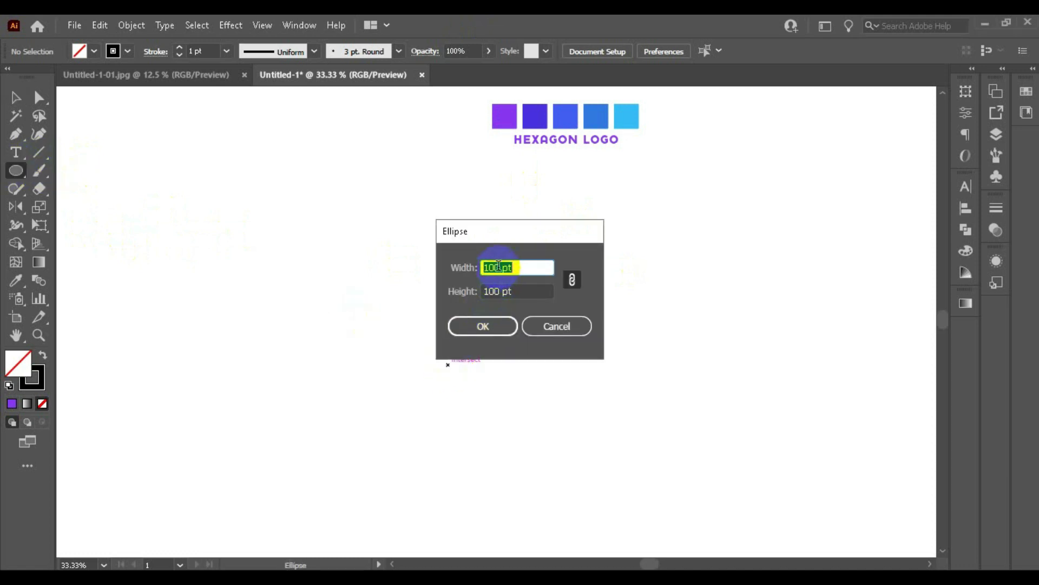
pyautogui.write('2')
pyautogui.write('00')
pyautogui.click(487, 330)
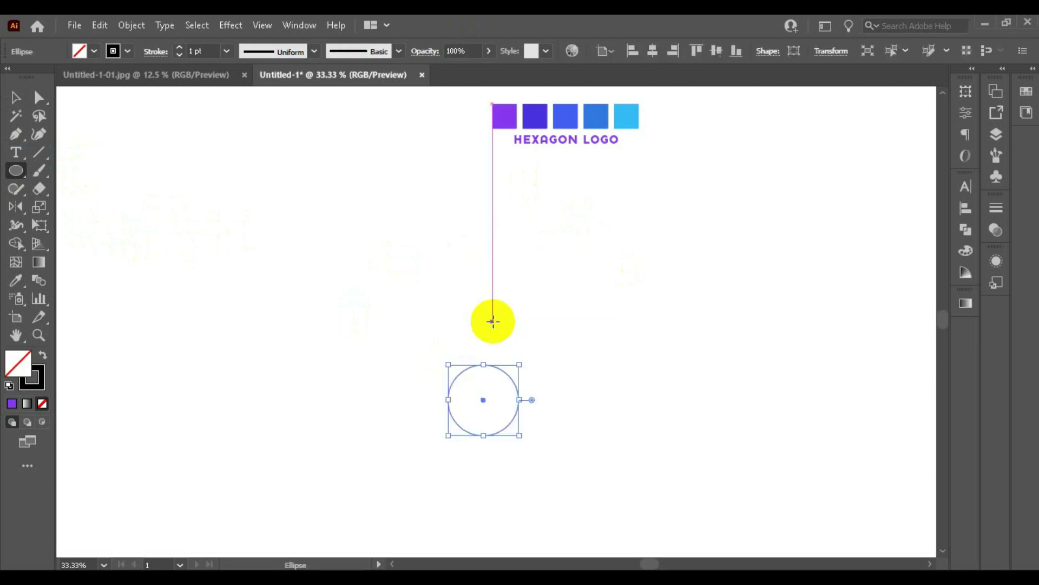
pyautogui.scroll(-1, 500, 326)
pyautogui.scroll(1, 500, 326)
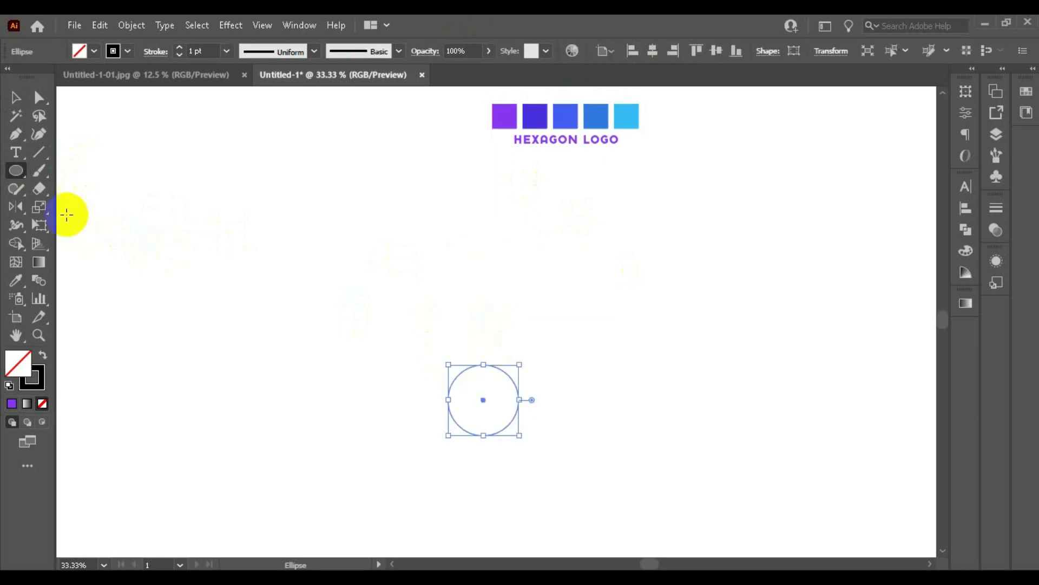
# Step: Draw a second, smaller 100 pt circle to its left
pyautogui.click(376, 365)
pyautogui.click(496, 267)
pyautogui.write('100')
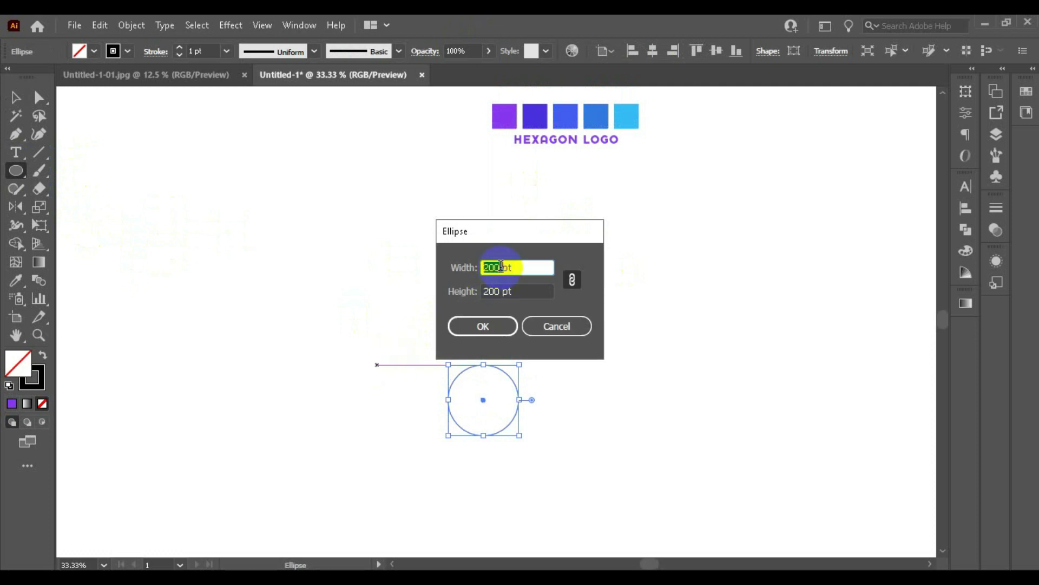
pyautogui.click(484, 326)
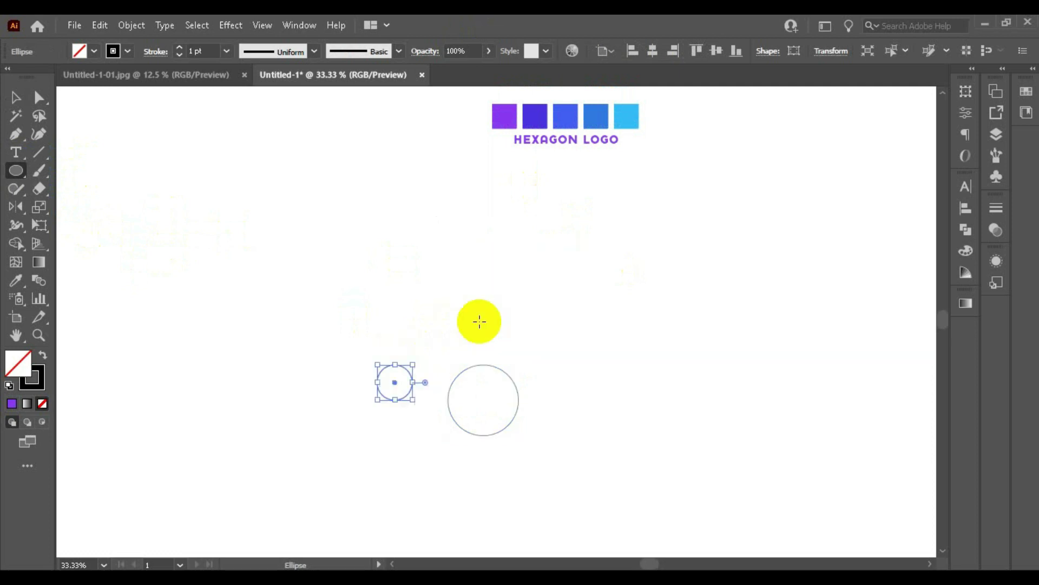
# Step: Centre the two circles on each other so they become concentric
pyautogui.click(18, 95)
pyautogui.moveTo(206, 251); pyautogui.dragTo(543, 520)
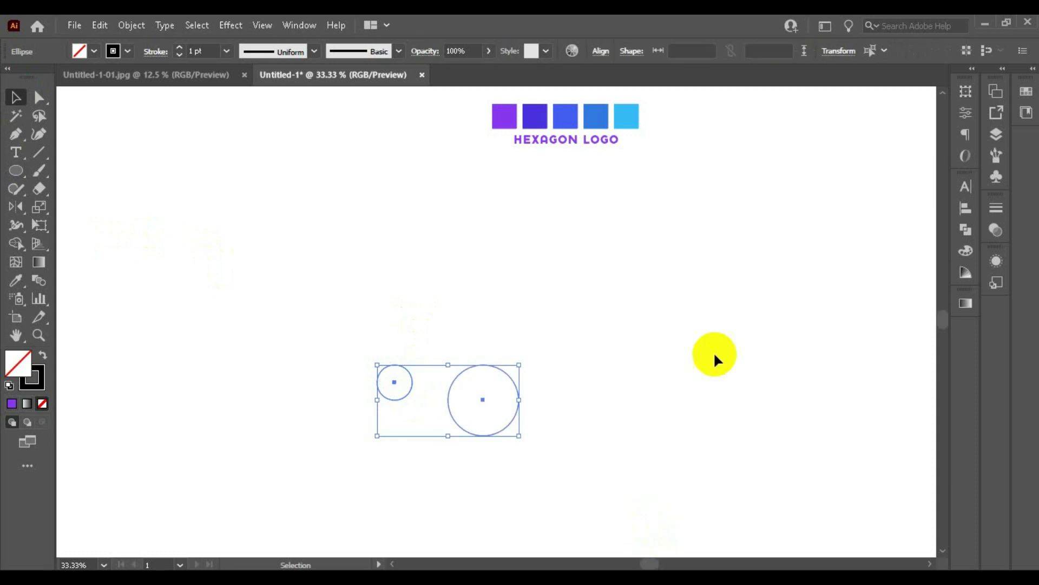
pyautogui.click(966, 209)
pyautogui.click(816, 220)
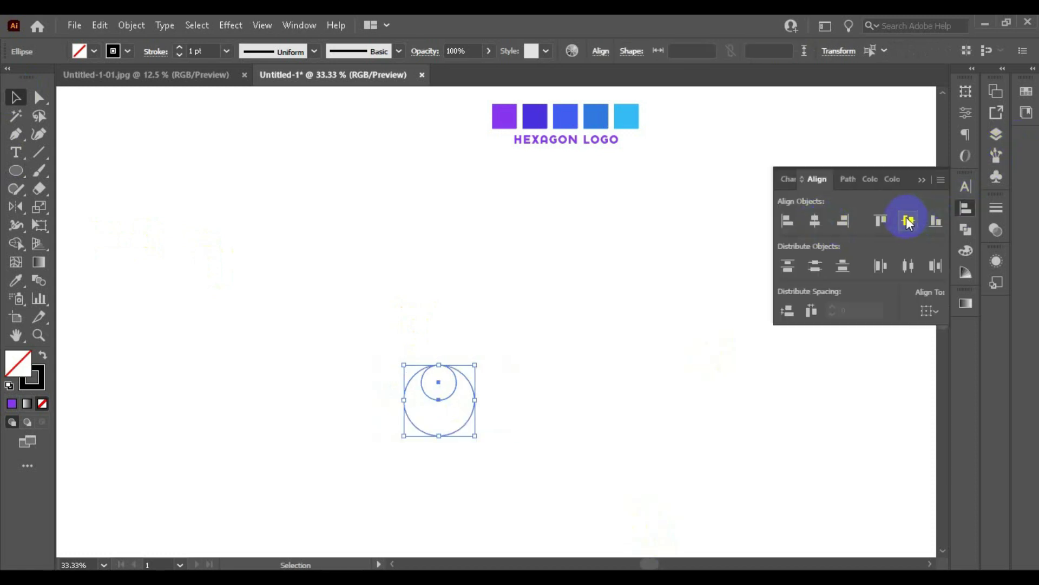
pyautogui.click(908, 220)
pyautogui.moveTo(452, 386); pyautogui.dragTo(385, 268)
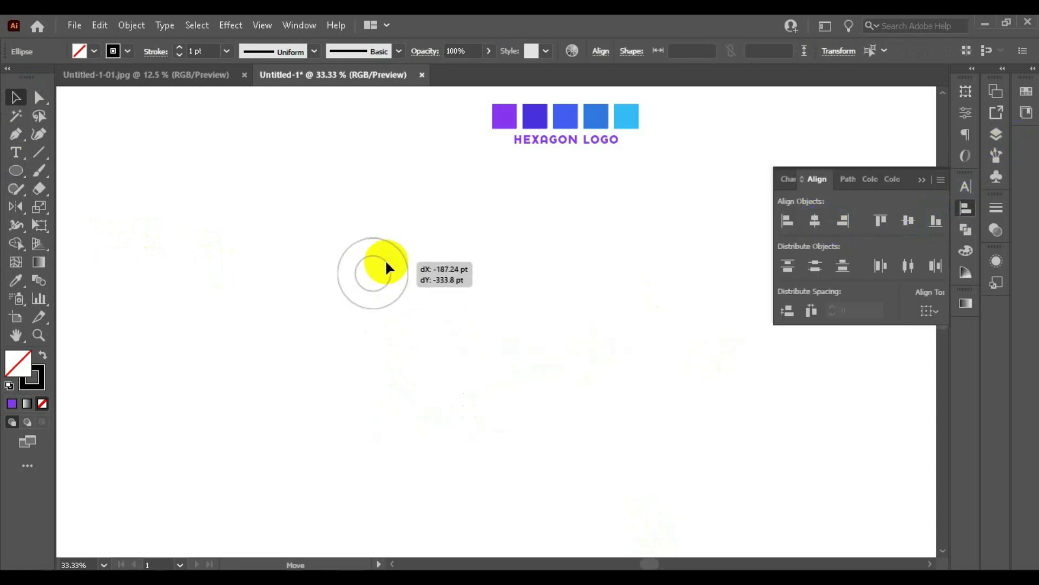
# Step: Blend the circles with 3 specified steps into five evenly spaced rings
pyautogui.click(128, 24)
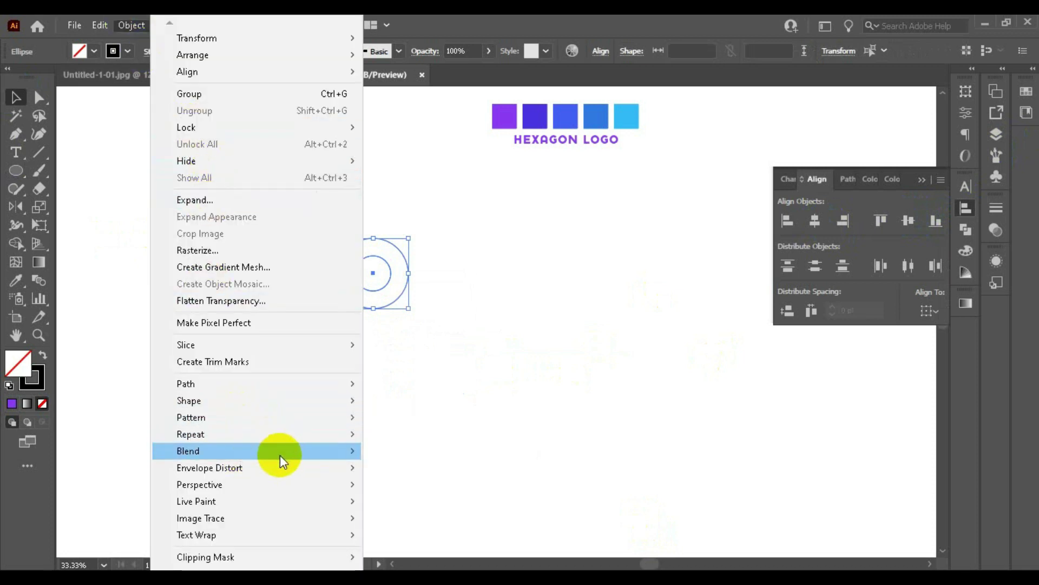
pyautogui.moveTo(188, 451)
pyautogui.click(434, 451)
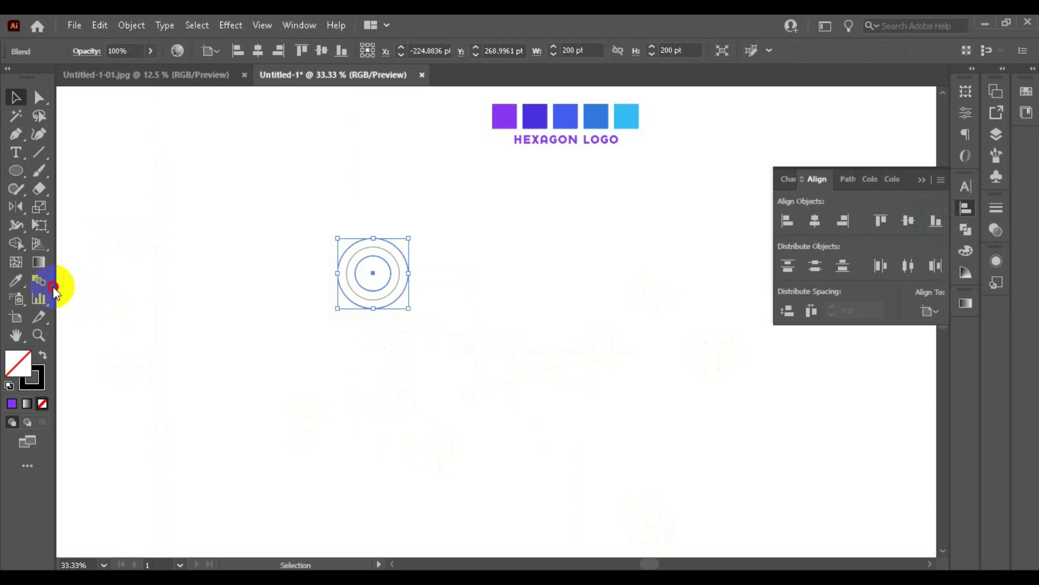
pyautogui.doubleClick(38, 280)
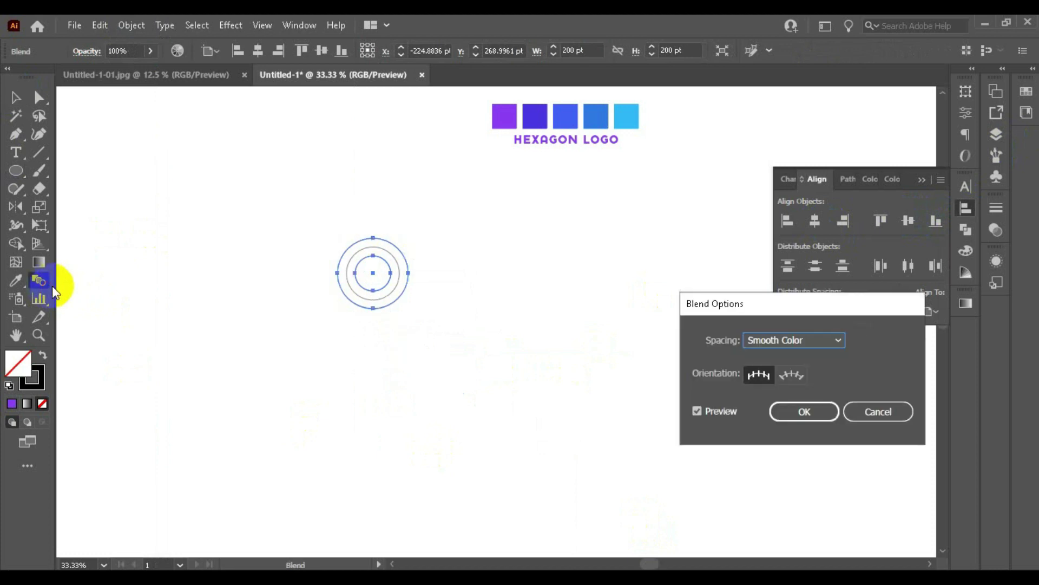
pyautogui.click(838, 341)
pyautogui.click(800, 370)
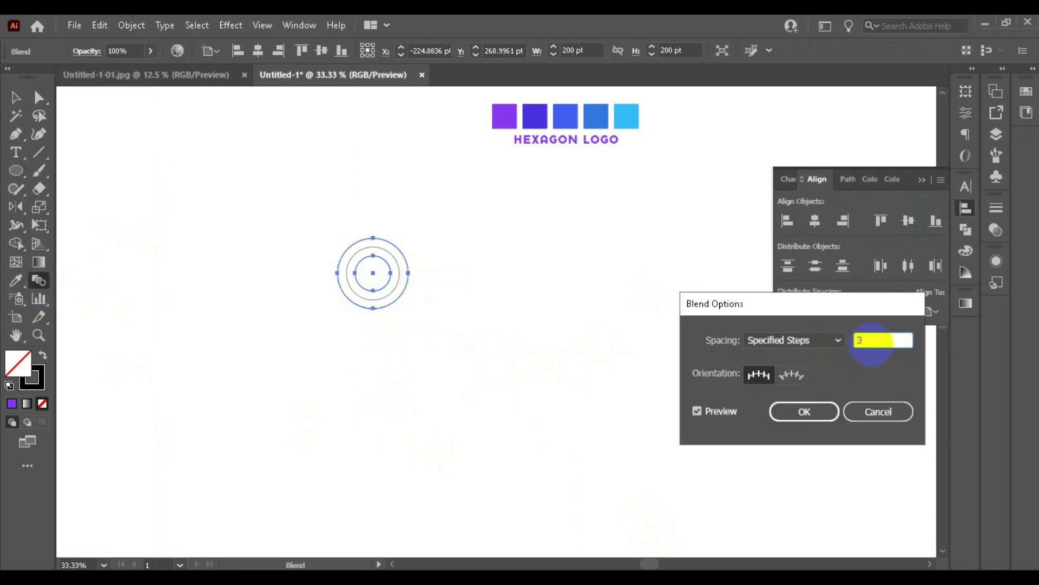
pyautogui.click(806, 410)
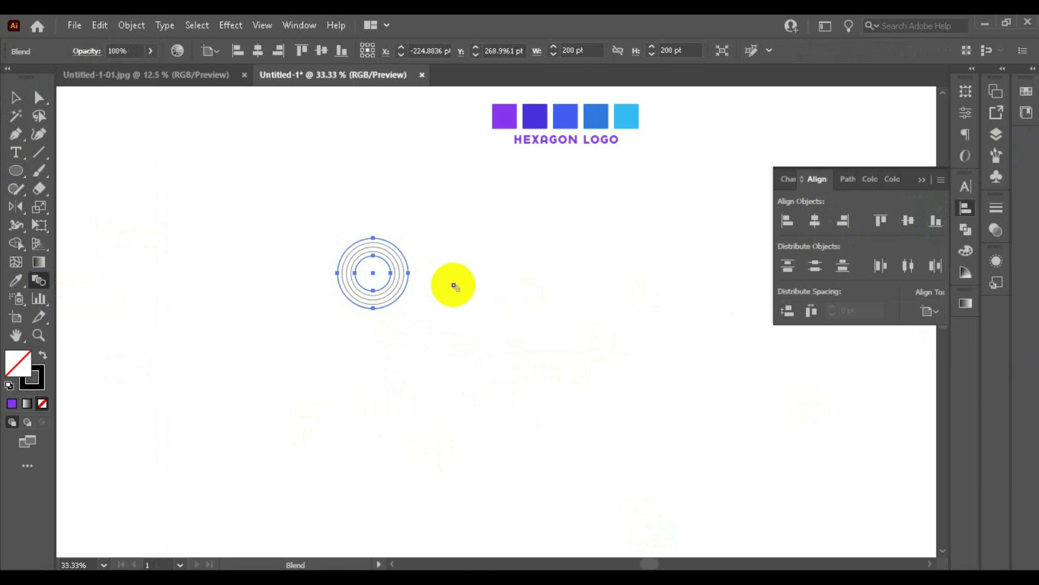
pyautogui.click(966, 207)
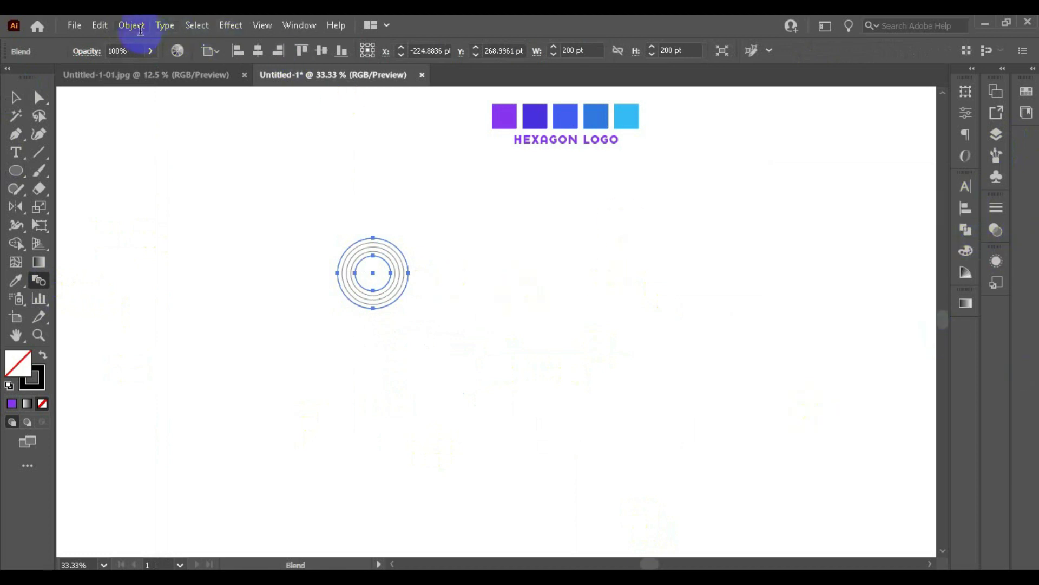
# Step: Expand the blend into separate circle paths
pyautogui.click(14, 96)
pyautogui.moveTo(355, 222); pyautogui.dragTo(455, 334)
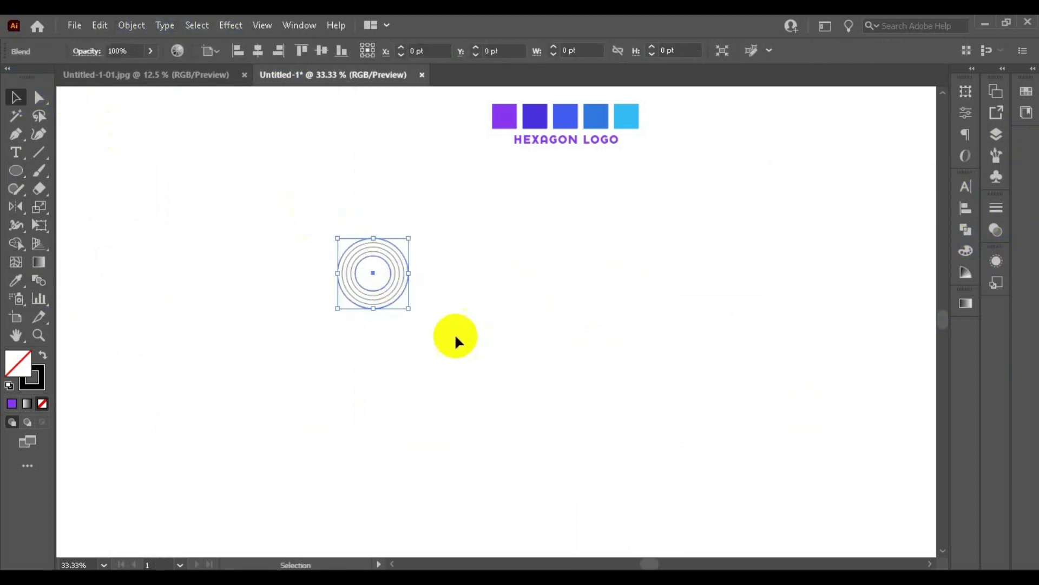
pyautogui.click(130, 24)
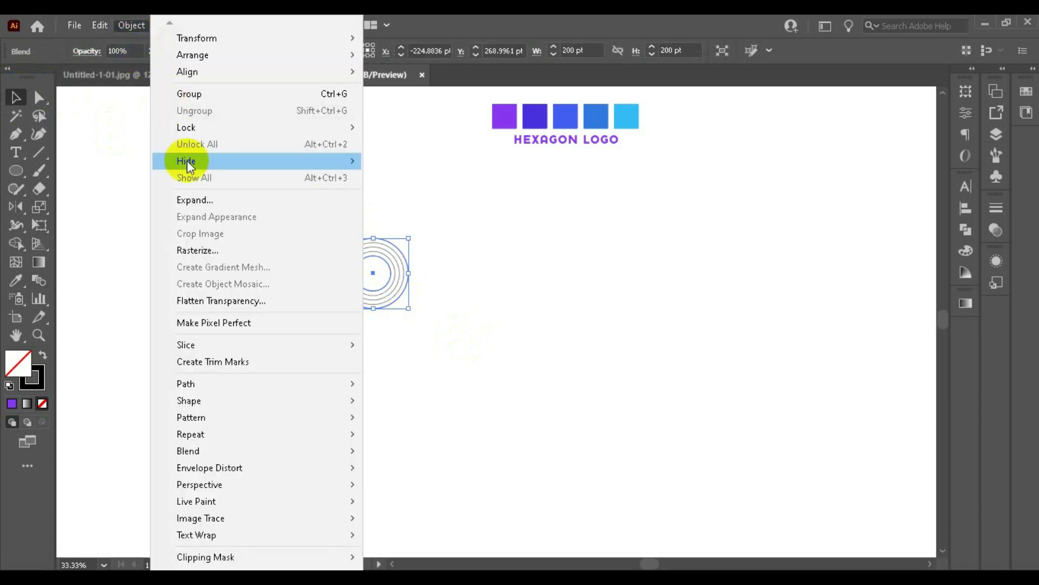
pyautogui.click(200, 203)
pyautogui.click(487, 396)
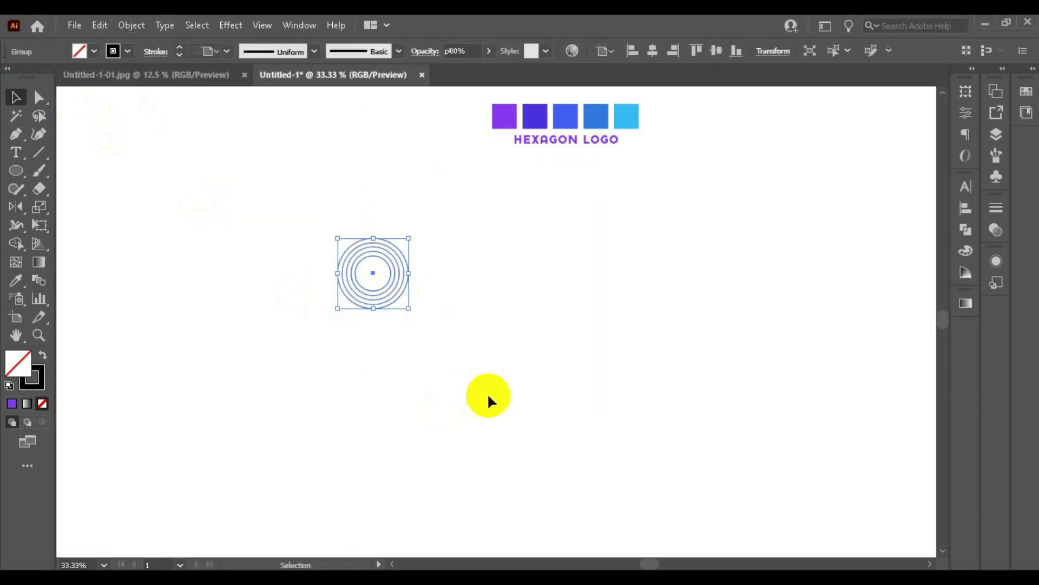
pyautogui.click(440, 380)
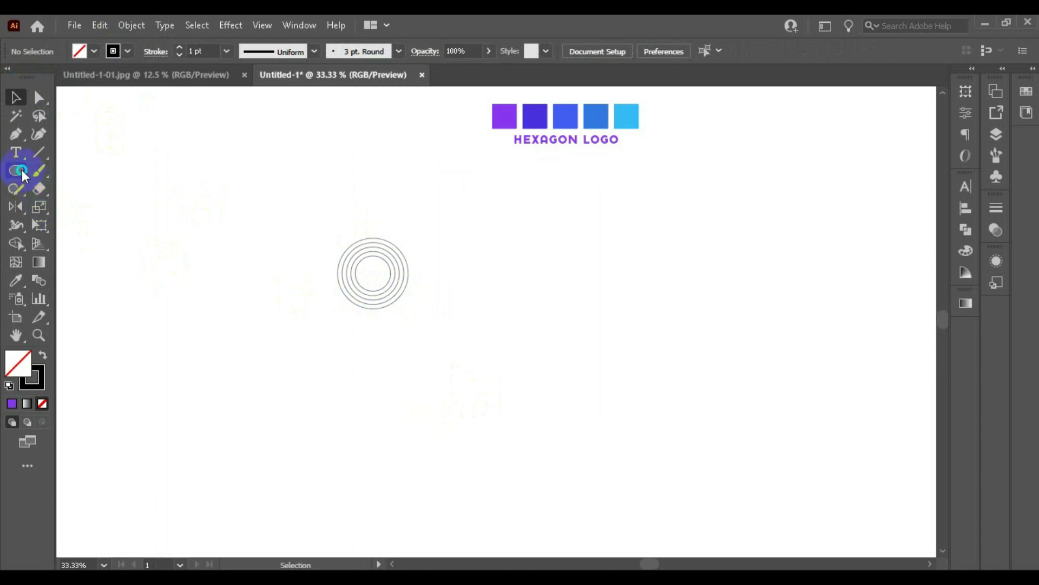
# Step: Create a 200 pt six-sided polygon beside the rings
pyautogui.moveTo(19, 170); pyautogui.dragTo(105, 224)
pyautogui.click(705, 335)
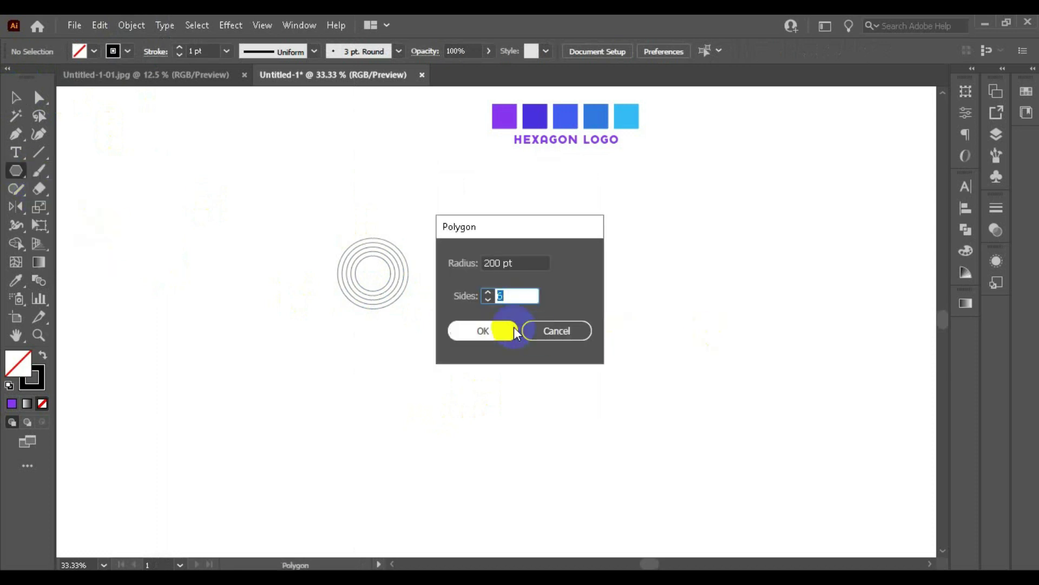
pyautogui.click(487, 343)
pyautogui.click(468, 324)
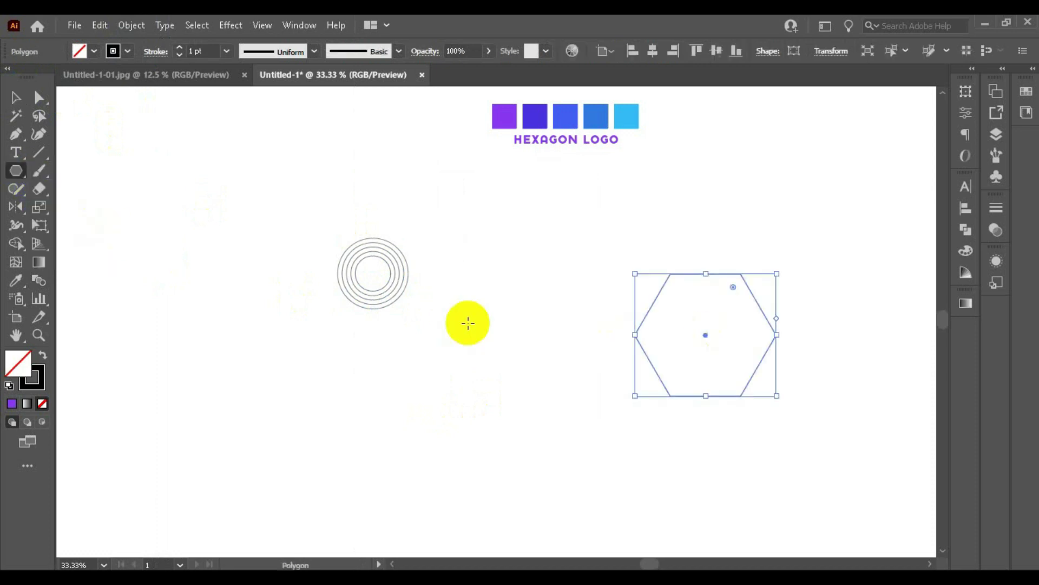
# Step: Rotate the hexagon so a point faces up and move it left toward the rings
pyautogui.click(17, 100)
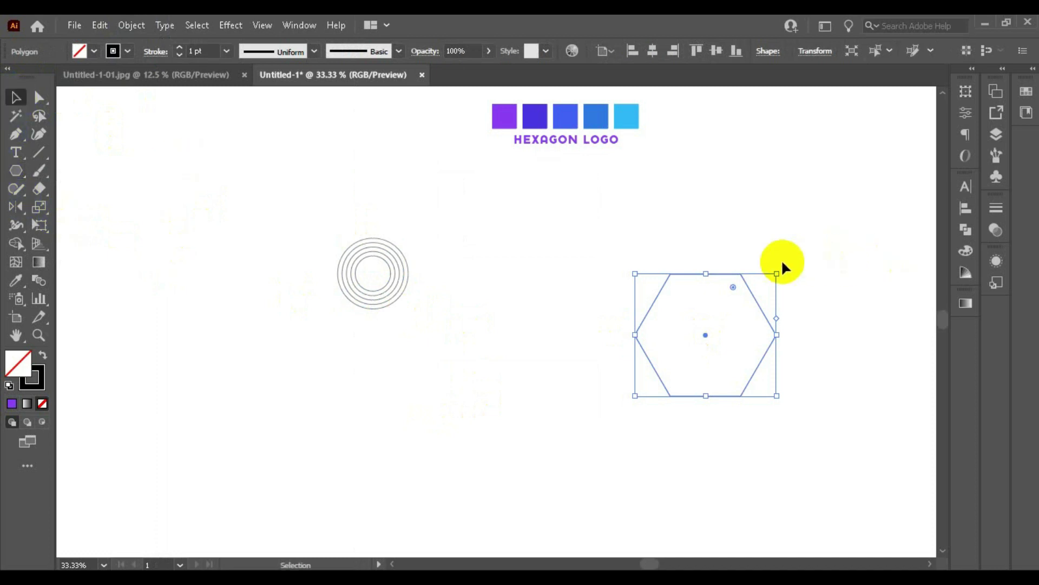
pyautogui.moveTo(780, 274); pyautogui.dragTo(777, 407)
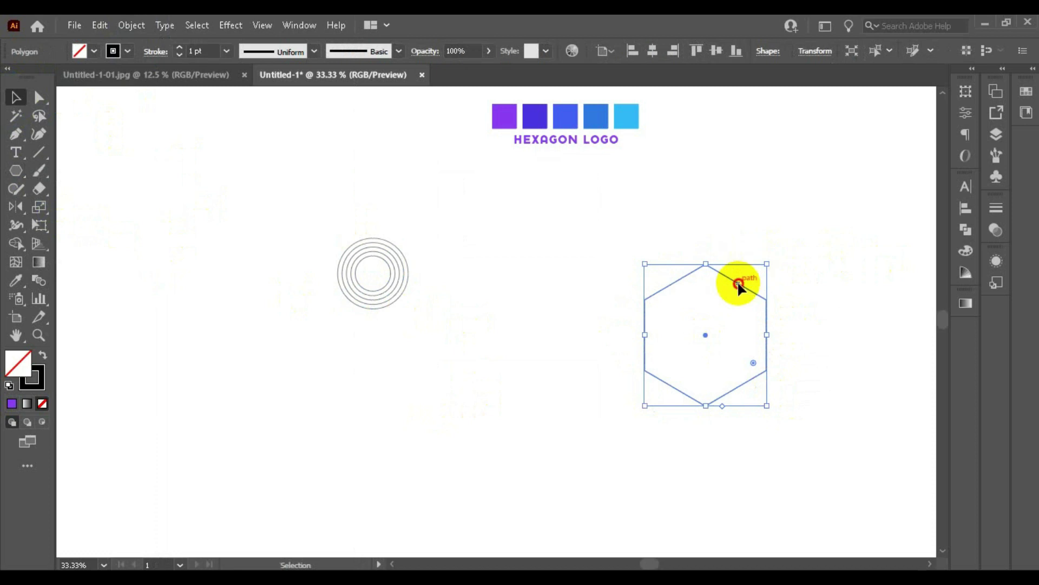
pyautogui.moveTo(740, 284); pyautogui.dragTo(552, 280)
pyautogui.click(552, 280)
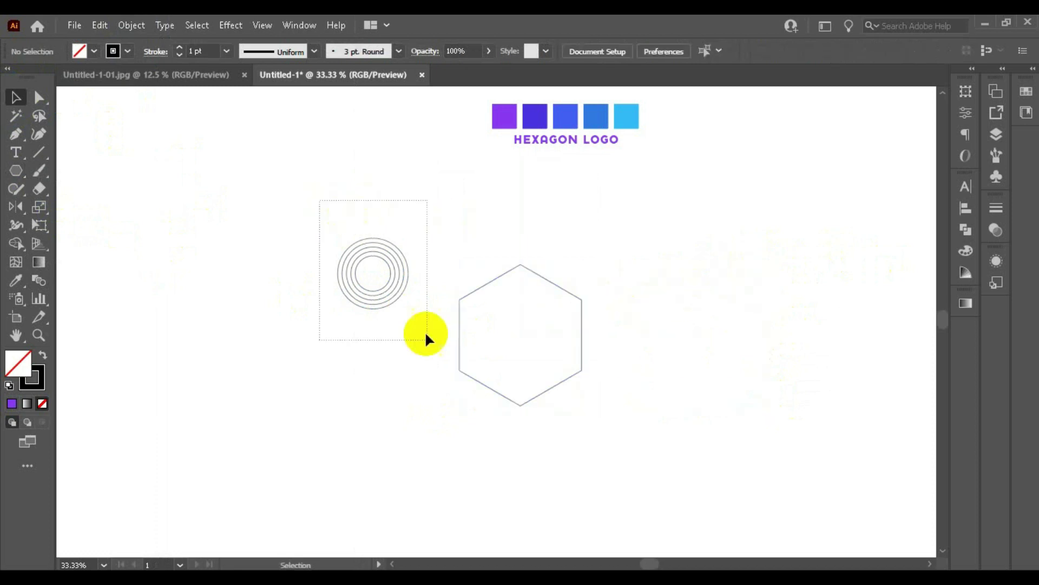
# Step: Centre the rings on the hexagon's top vertex and enlarge them
pyautogui.moveTo(427, 337); pyautogui.dragTo(412, 324)
pyautogui.moveTo(386, 282); pyautogui.dragTo(538, 279)
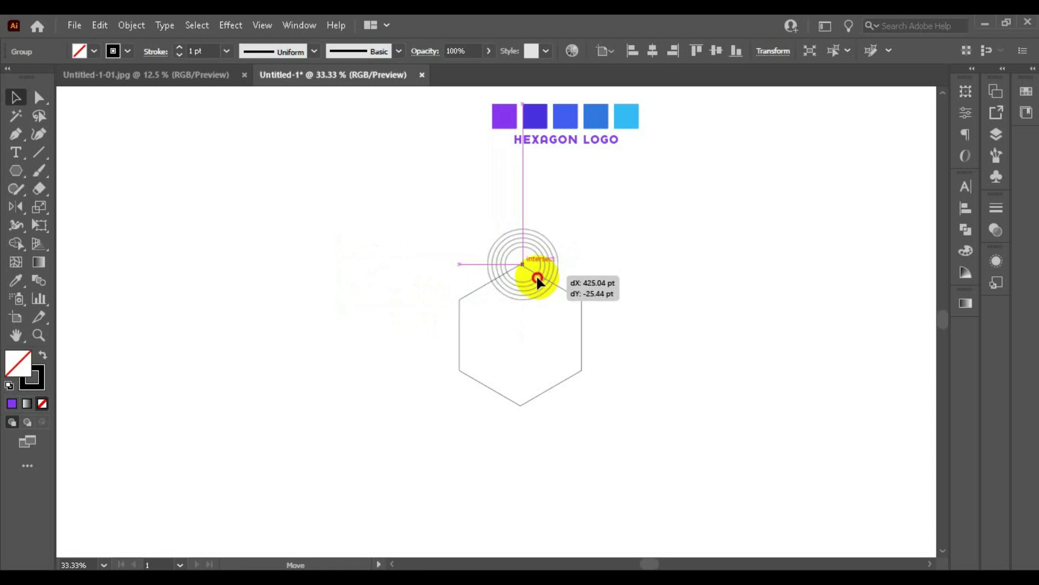
pyautogui.moveTo(537, 278); pyautogui.dragTo(535, 276)
pyautogui.hotkey('ctrl', '1')
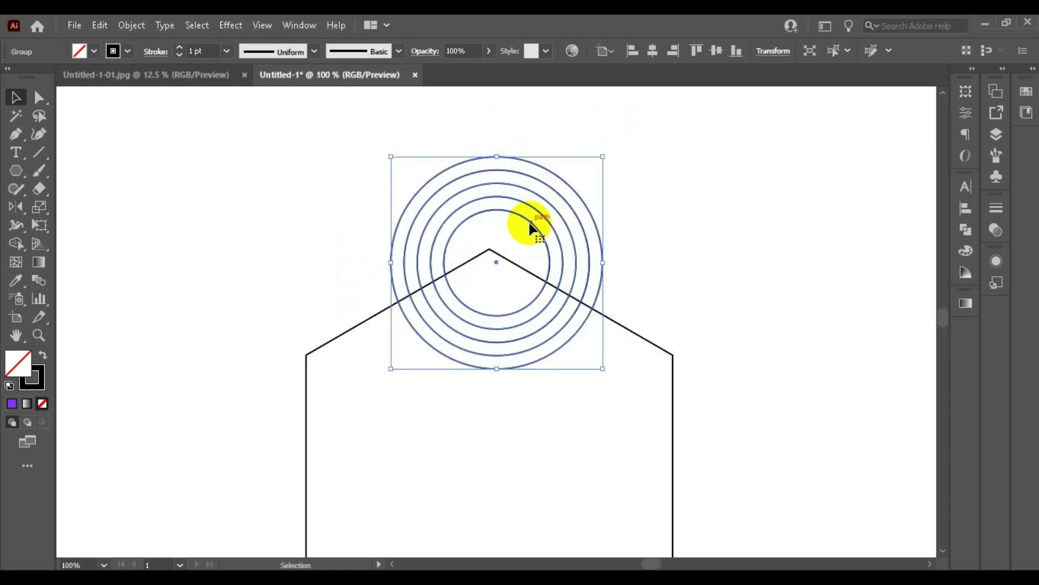
pyautogui.moveTo(529, 229)
pyautogui.mouseDown()
pyautogui.moveTo(524, 253)
pyautogui.moveTo(527, 214)
pyautogui.mouseUp()
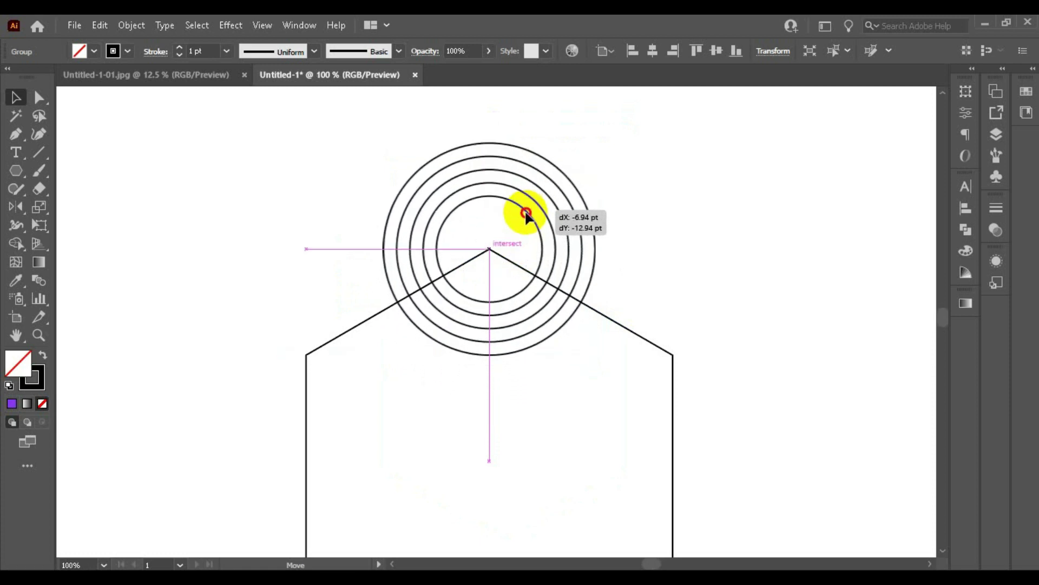
pyautogui.scroll(-1, 564, 201)
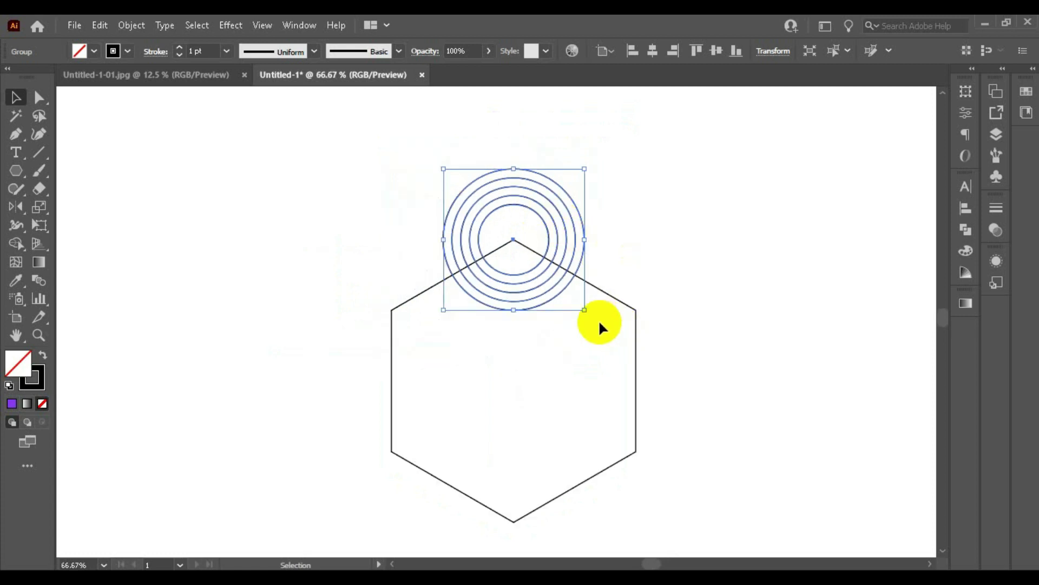
pyautogui.moveTo(584, 310); pyautogui.dragTo(632, 380)
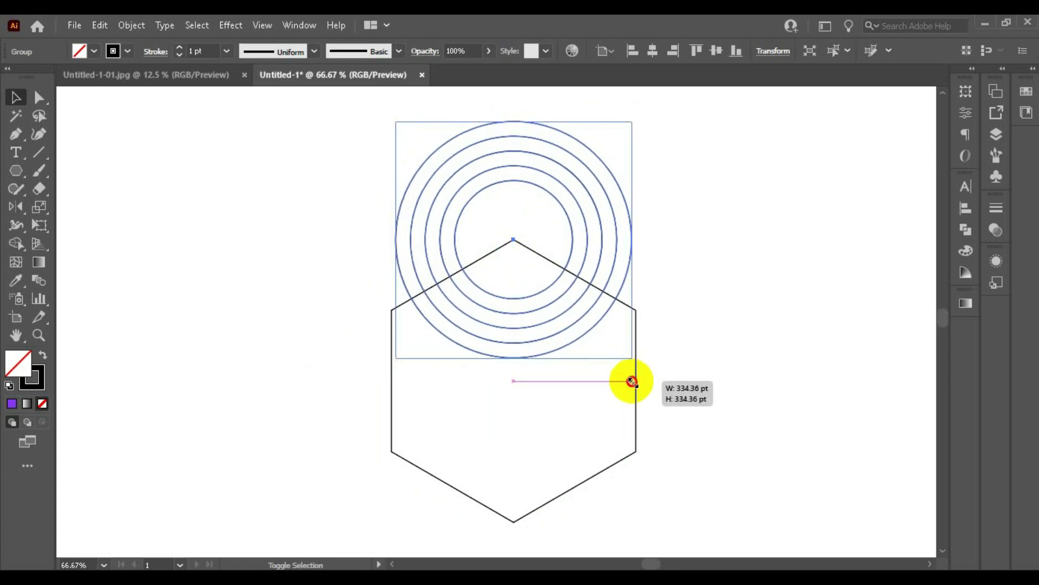
pyautogui.scroll(-2, 608, 279)
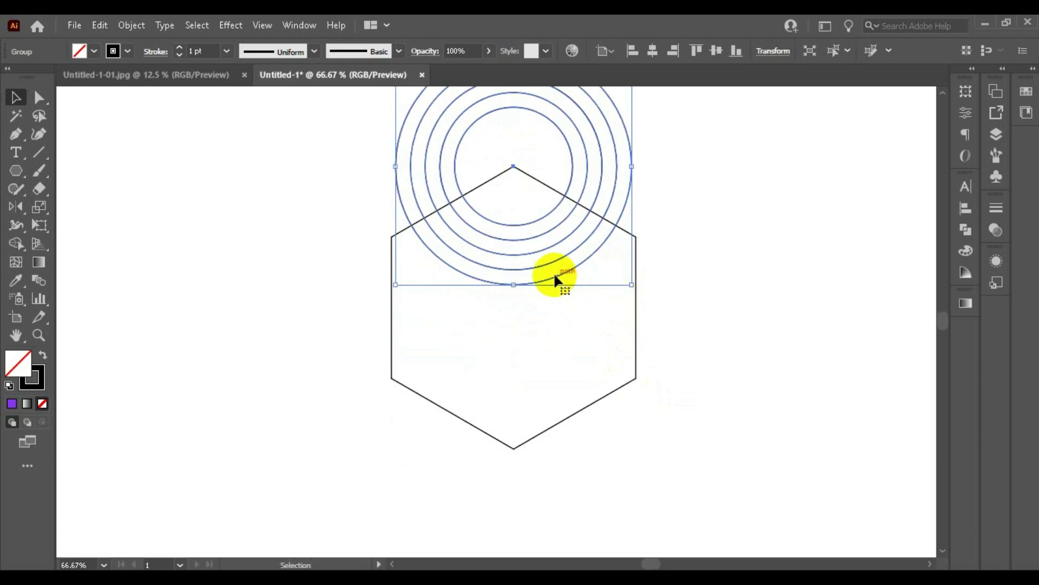
# Step: Place copies of the rings centred on the lower-left and lower-right vertices
pyautogui.moveTo(521, 225)
pyautogui.mouseDown()
pyautogui.moveTo(433, 431)
pyautogui.moveTo(422, 433)
pyautogui.mouseUp()
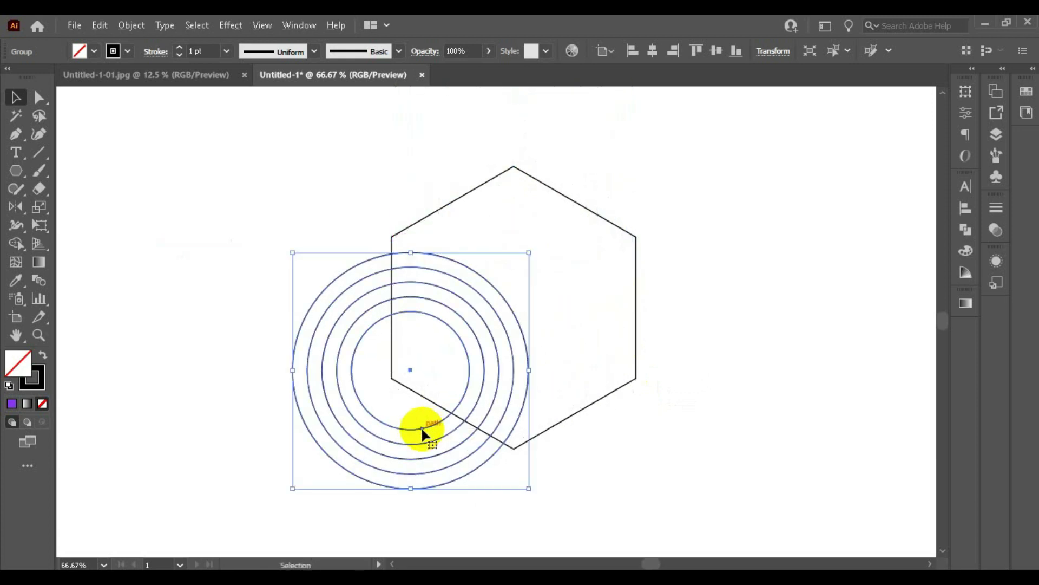
pyautogui.hotkey('ctrl', 'z')
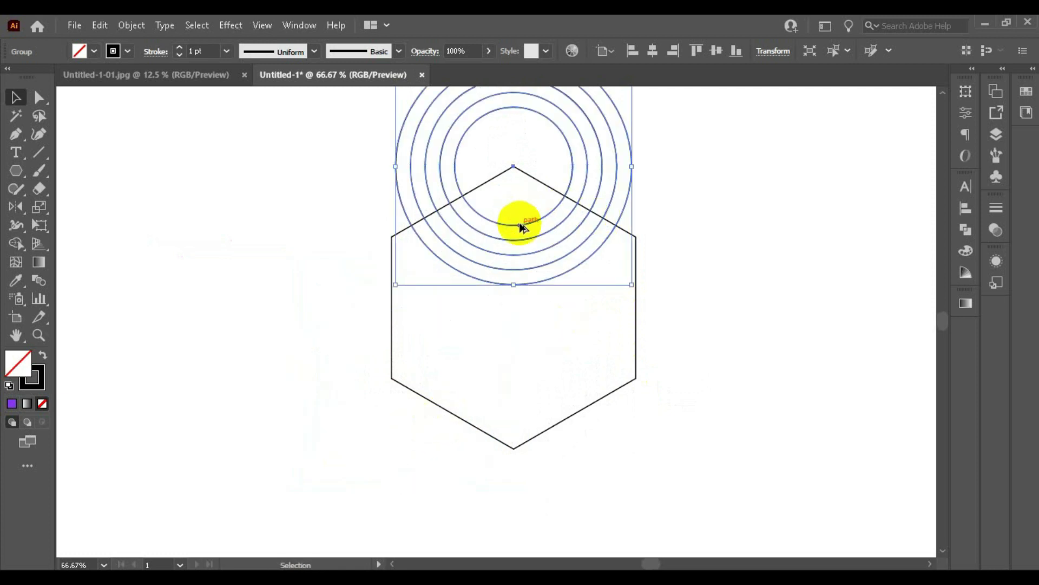
pyautogui.moveTo(522, 225)
pyautogui.mouseDown()
pyautogui.moveTo(497, 452)
pyautogui.moveTo(394, 425)
pyautogui.moveTo(401, 435)
pyautogui.mouseUp()
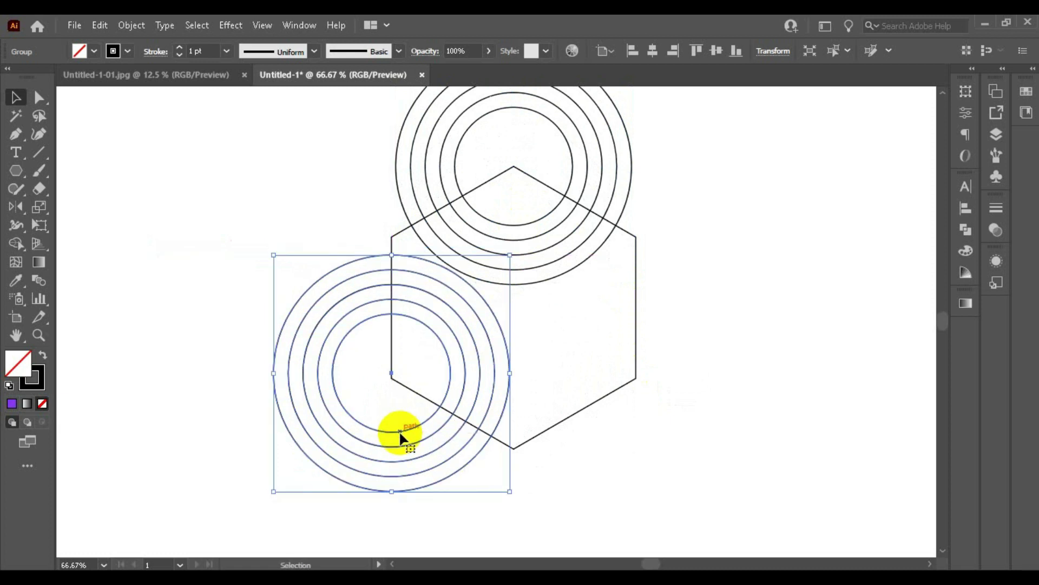
pyautogui.moveTo(406, 434); pyautogui.dragTo(407, 433)
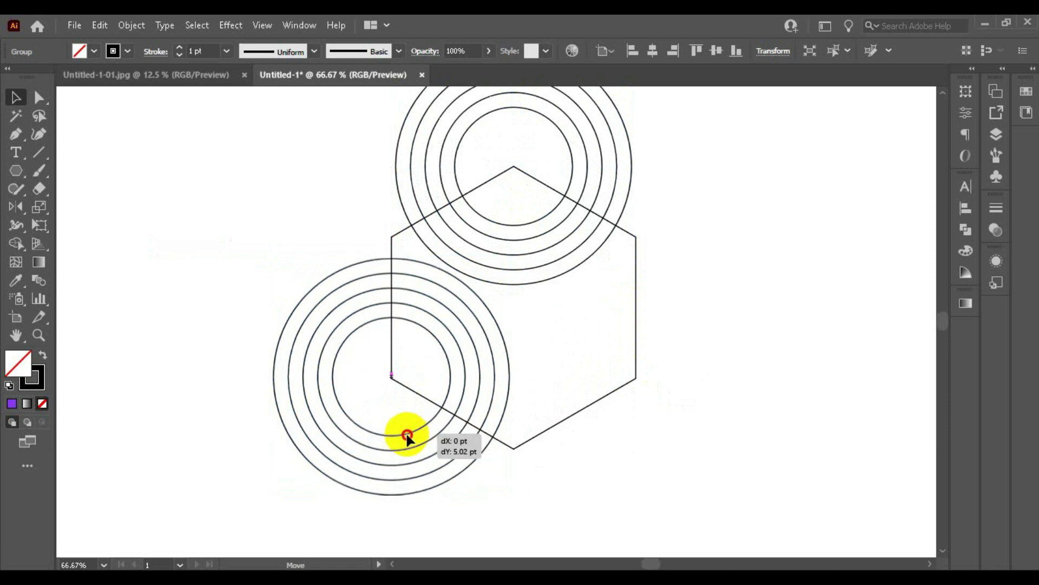
pyautogui.moveTo(407, 432); pyautogui.dragTo(667, 430)
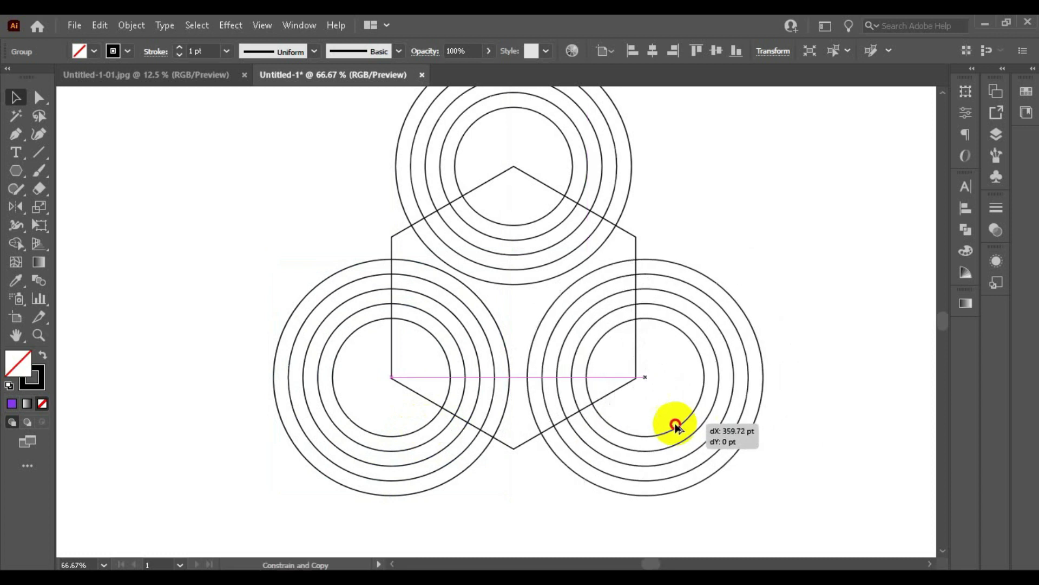
pyautogui.hotkey('ctrl', '-')
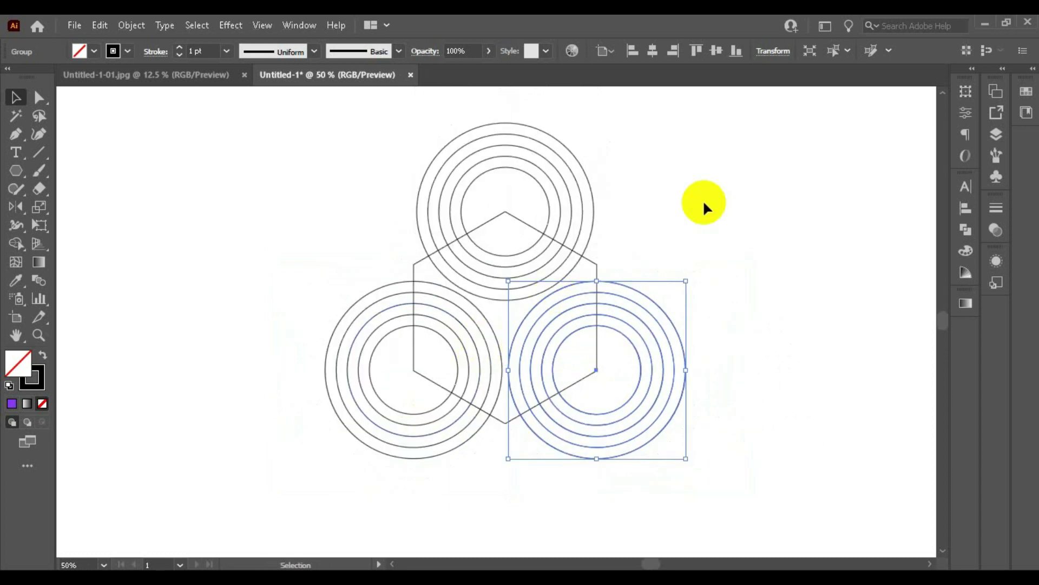
# Step: Delete the ring arcs outside the hexagon with the Shape Builder tool
pyautogui.click(703, 204)
pyautogui.moveTo(220, 200); pyautogui.dragTo(665, 499)
pyautogui.click(15, 243)
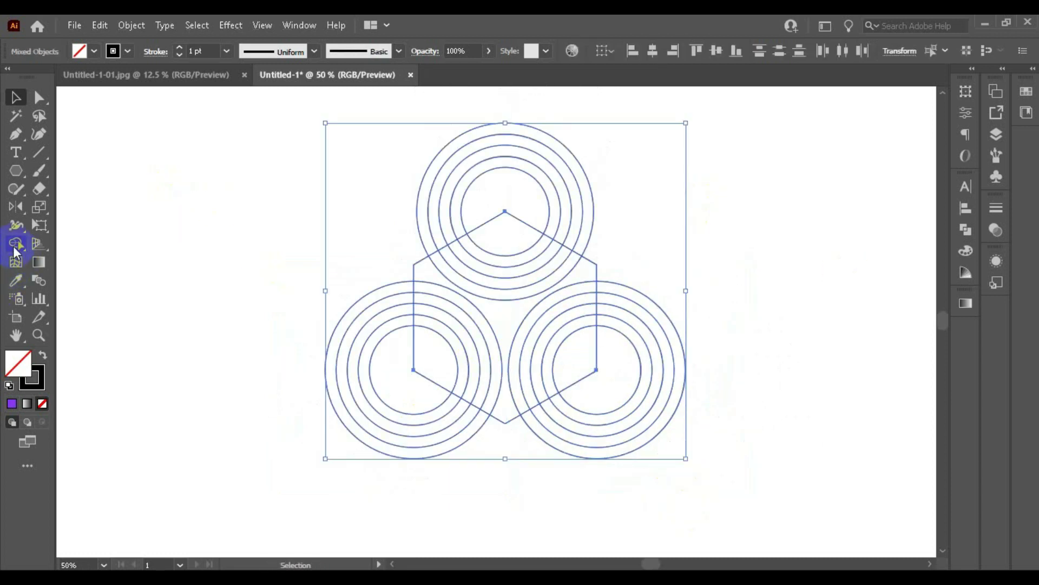
pyautogui.moveTo(687, 229); pyautogui.dragTo(615, 422)
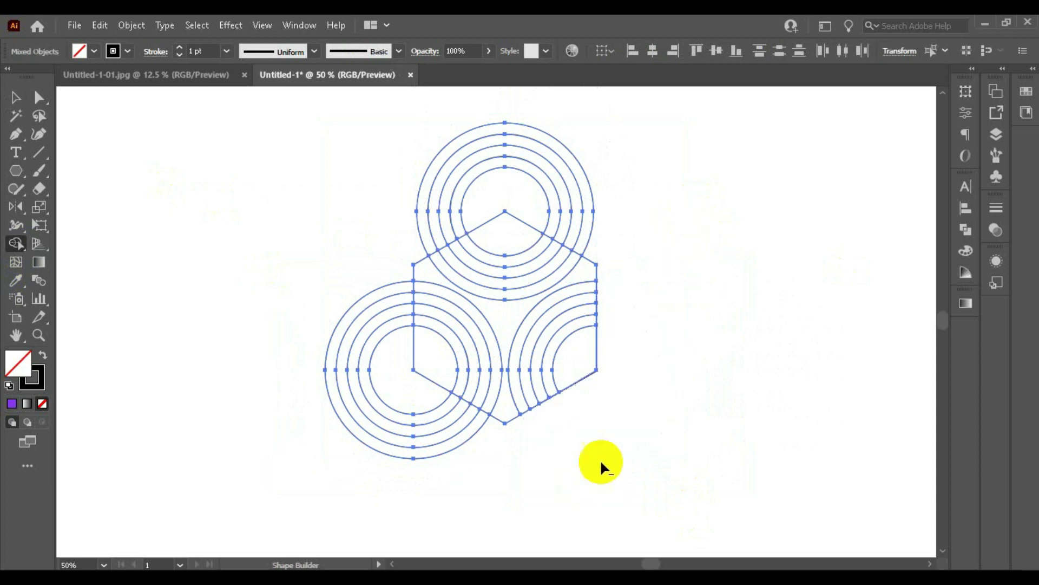
pyautogui.moveTo(575, 471); pyautogui.dragTo(380, 406)
pyautogui.moveTo(329, 325); pyautogui.dragTo(395, 404)
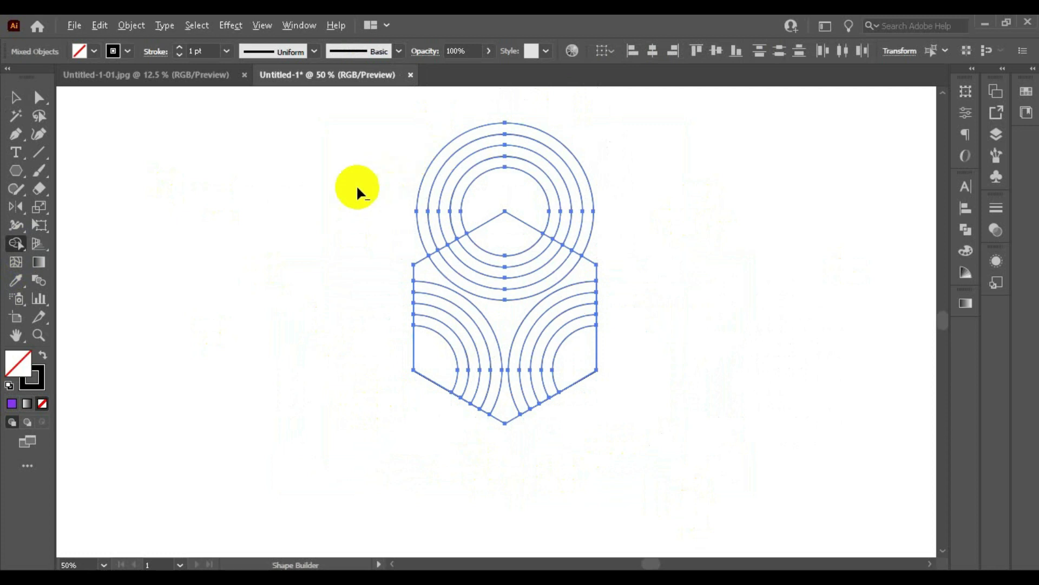
pyautogui.moveTo(357, 189); pyautogui.dragTo(594, 173)
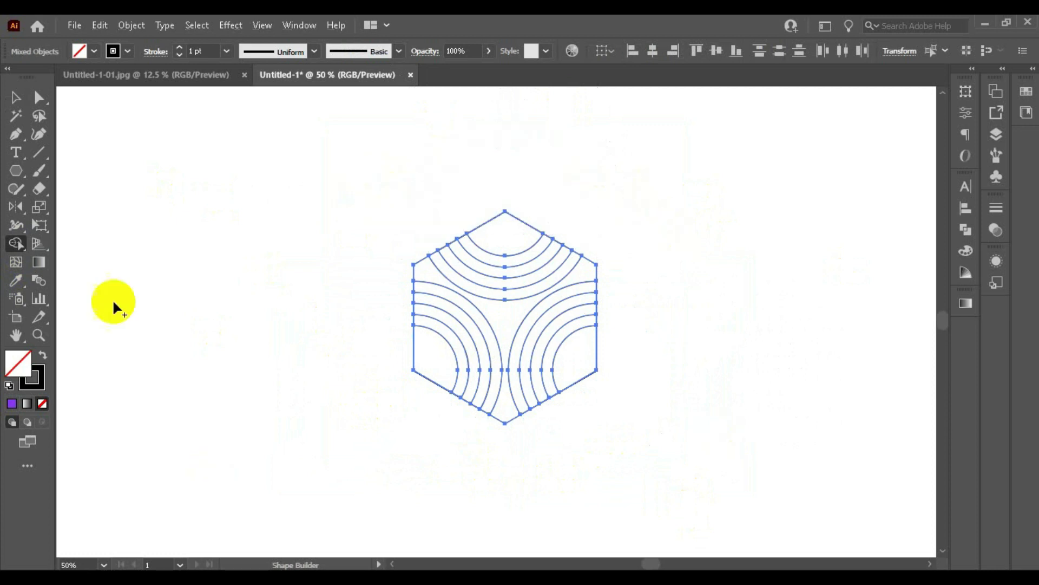
pyautogui.scroll(1, 562, 405)
pyautogui.scroll(2, 554, 391)
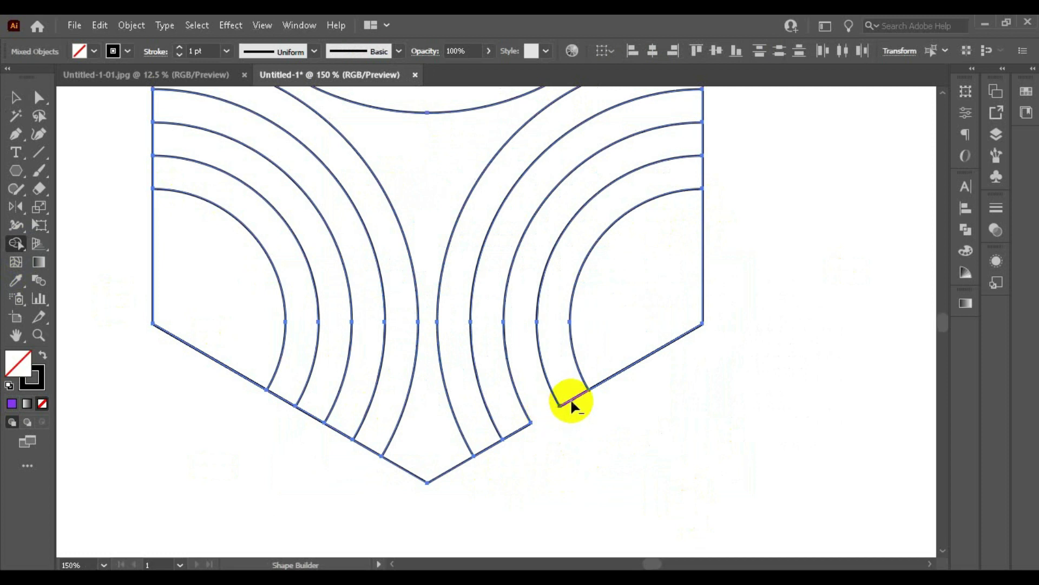
# Step: Remove leftover hexagon edge segments and short stray arc ends
pyautogui.keyDown('alt'); pyautogui.click(483, 451); pyautogui.keyUp('alt')
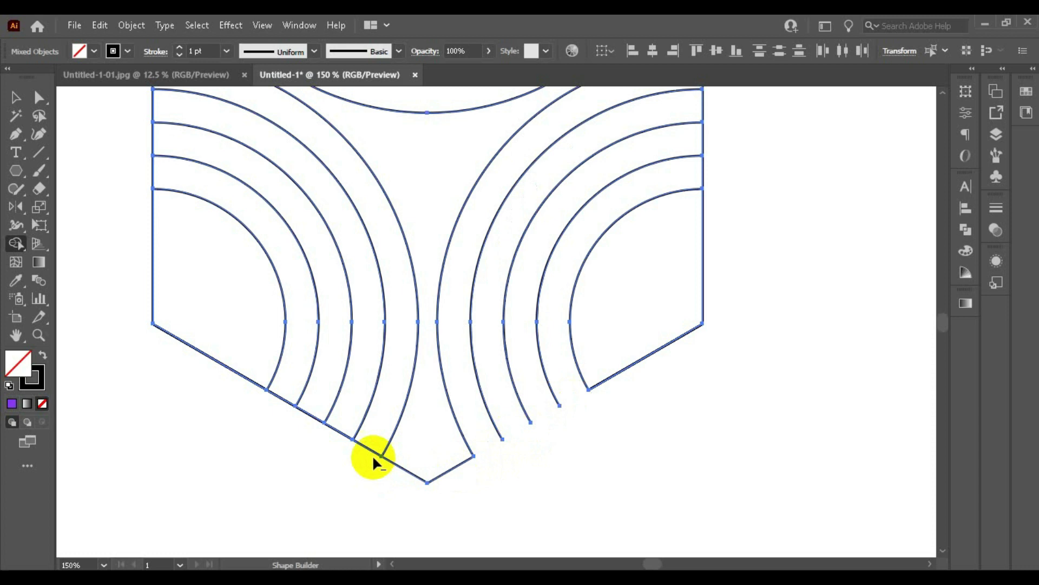
pyautogui.keyDown('alt'); pyautogui.click(298, 407); pyautogui.keyUp('alt')
pyautogui.scroll(-1, 302, 309)
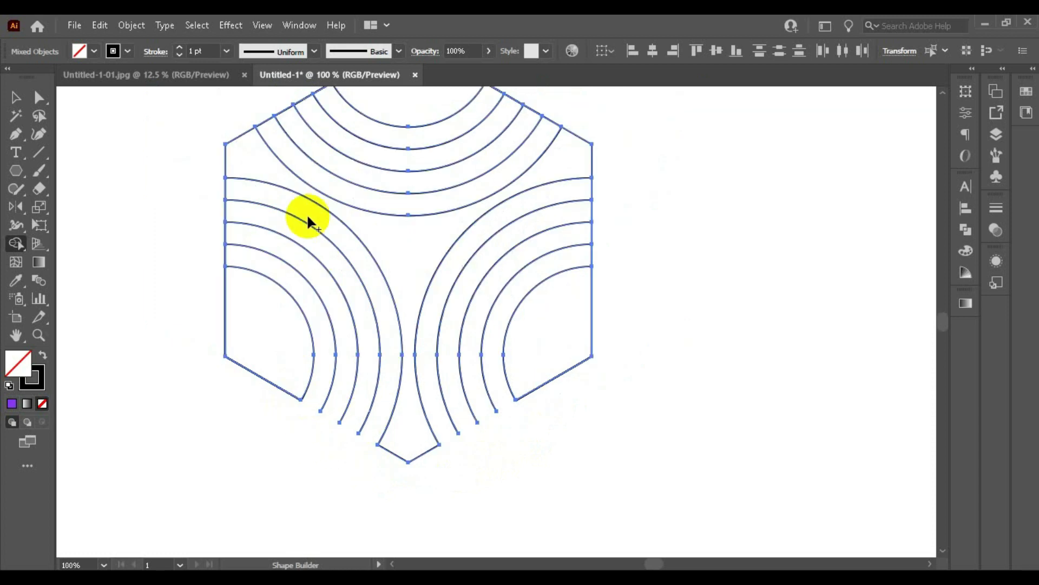
pyautogui.keyDown('alt'); pyautogui.click(225, 276); pyautogui.keyUp('alt')
pyautogui.keyDown('alt'); pyautogui.click(276, 168); pyautogui.keyUp('alt')
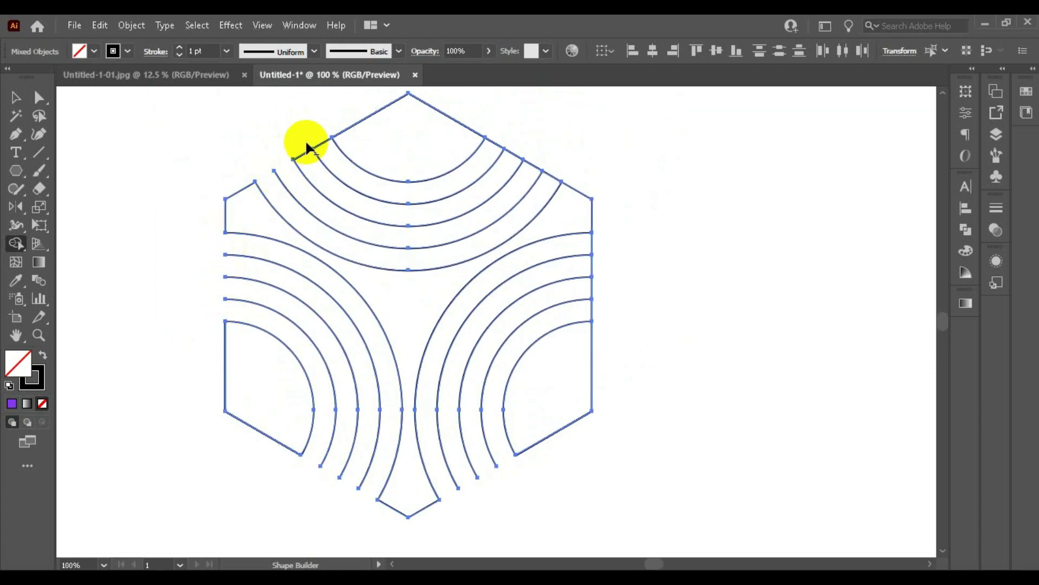
pyautogui.keyDown('alt'); pyautogui.click(312, 149); pyautogui.keyUp('alt')
pyautogui.keyDown('alt'); pyautogui.click(513, 155); pyautogui.keyUp('alt')
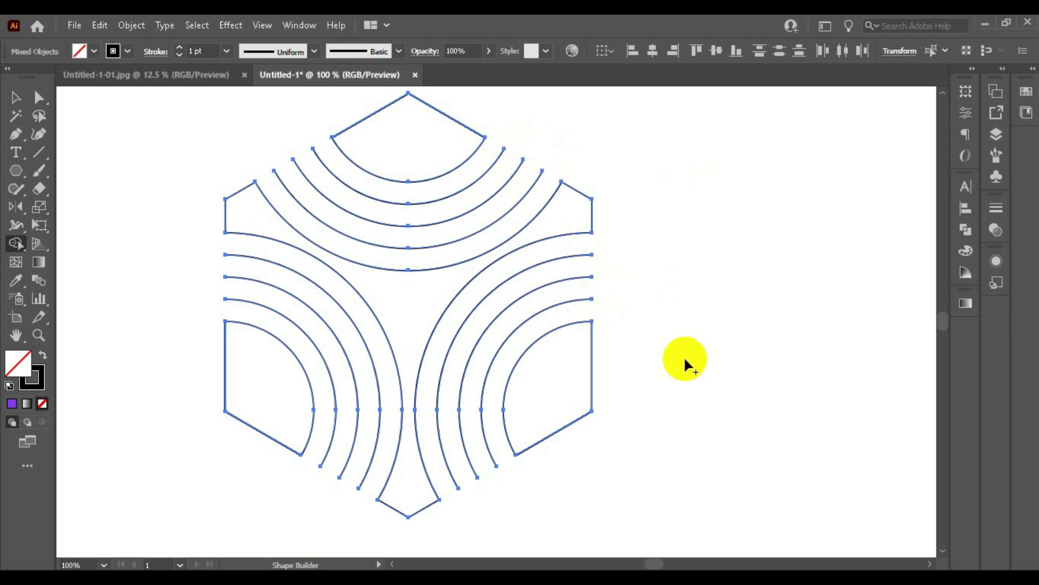
# Step: Delete the remaining stray arc pieces across the centre and left
pyautogui.keyDown('alt'); pyautogui.click(577, 233); pyautogui.keyUp('alt')
pyautogui.moveTo(524, 225); pyautogui.dragTo(247, 232)
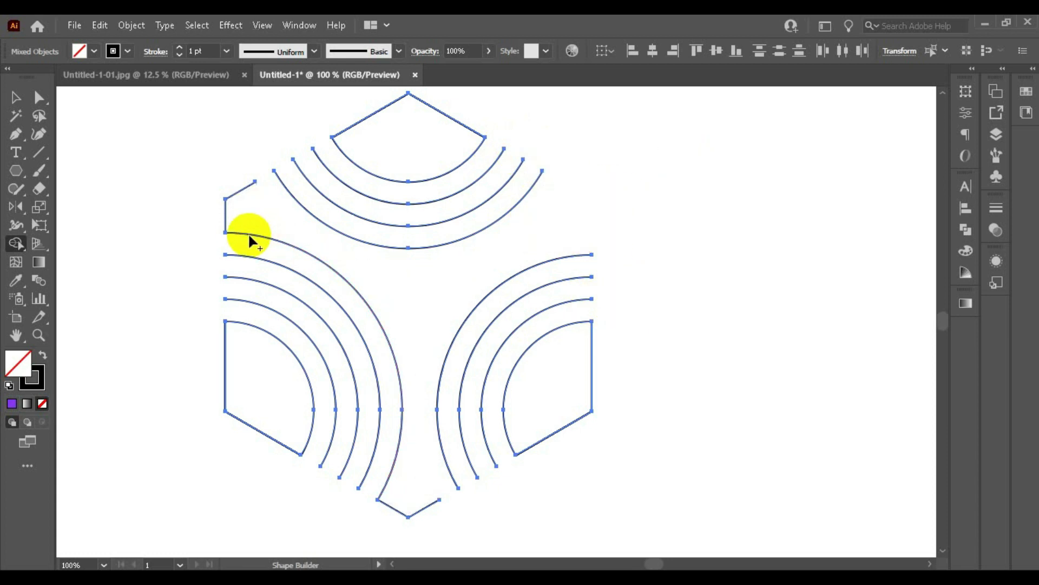
pyautogui.keyDown('alt'); pyautogui.click(396, 369); pyautogui.keyUp('alt')
# Step: Fill the top, lower-right and lower-left wedge regions solid black
pyautogui.hotkey('ctrl', '-')
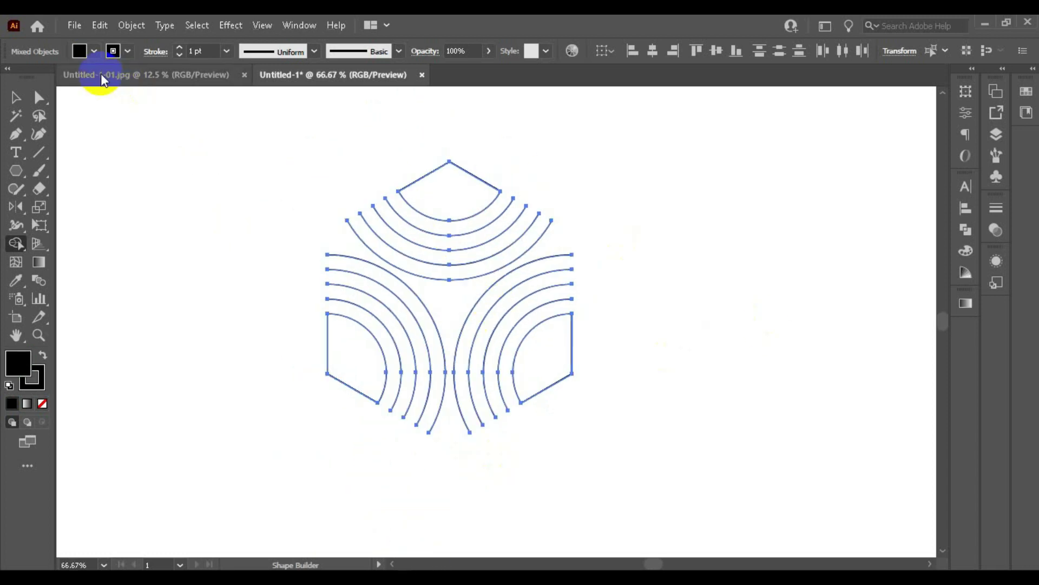
pyautogui.click(562, 365)
pyautogui.click(464, 187)
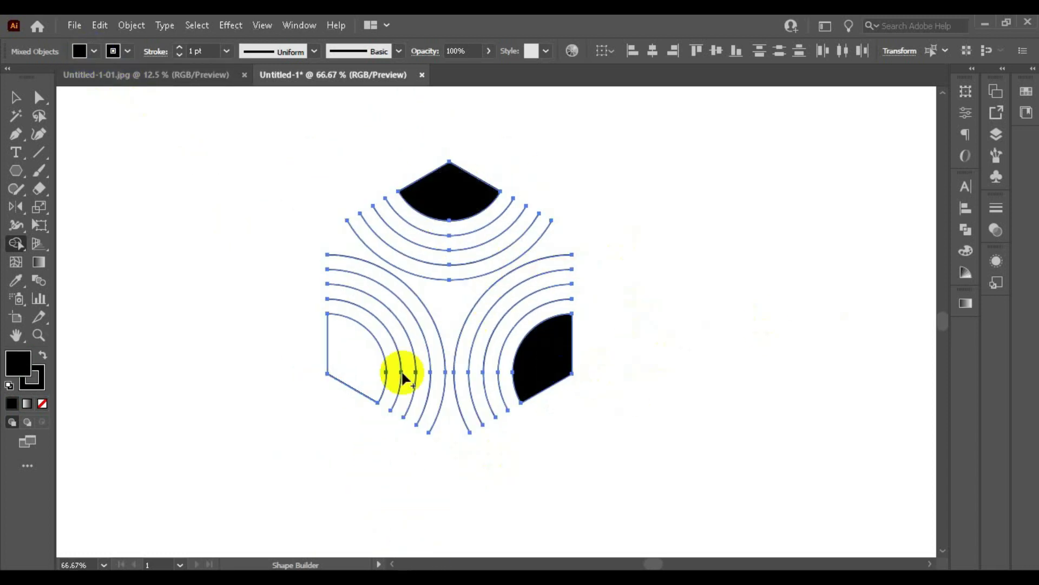
pyautogui.click(359, 373)
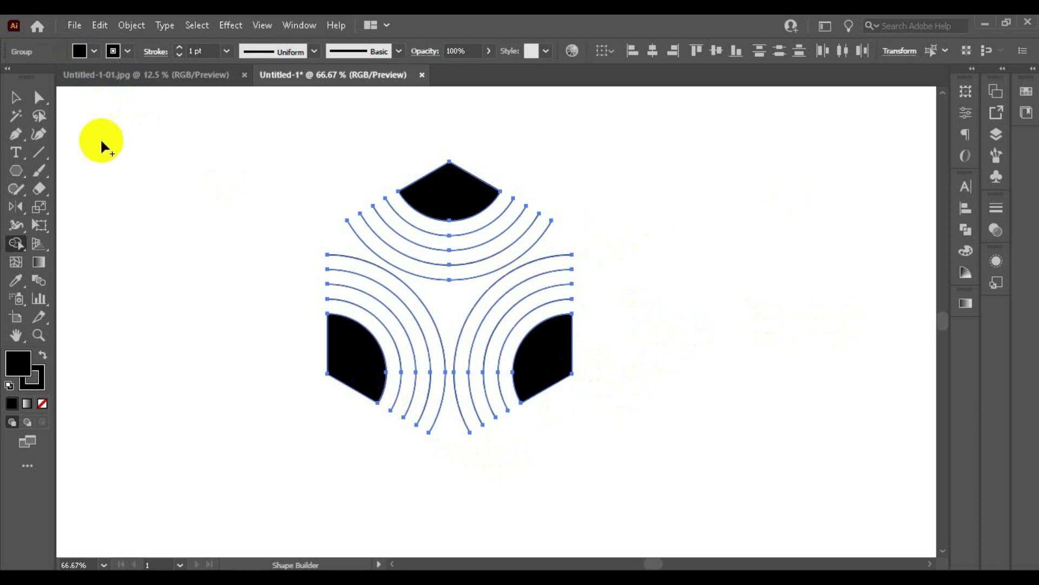
# Step: Set the logo's arc stroke weight to 10 pt
pyautogui.click(16, 99)
pyautogui.click(274, 200)
pyautogui.click(357, 349)
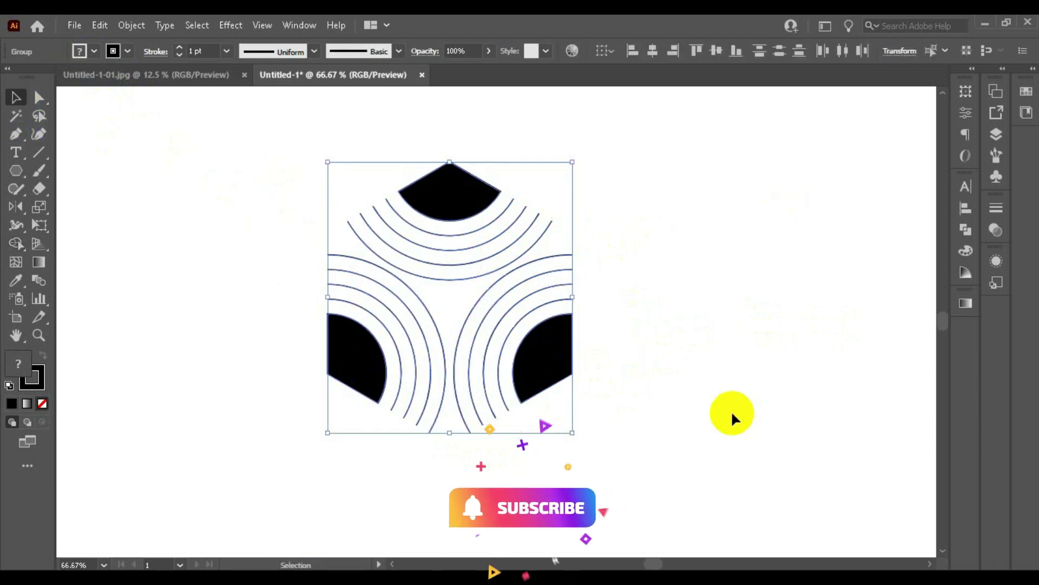
pyautogui.click(227, 50)
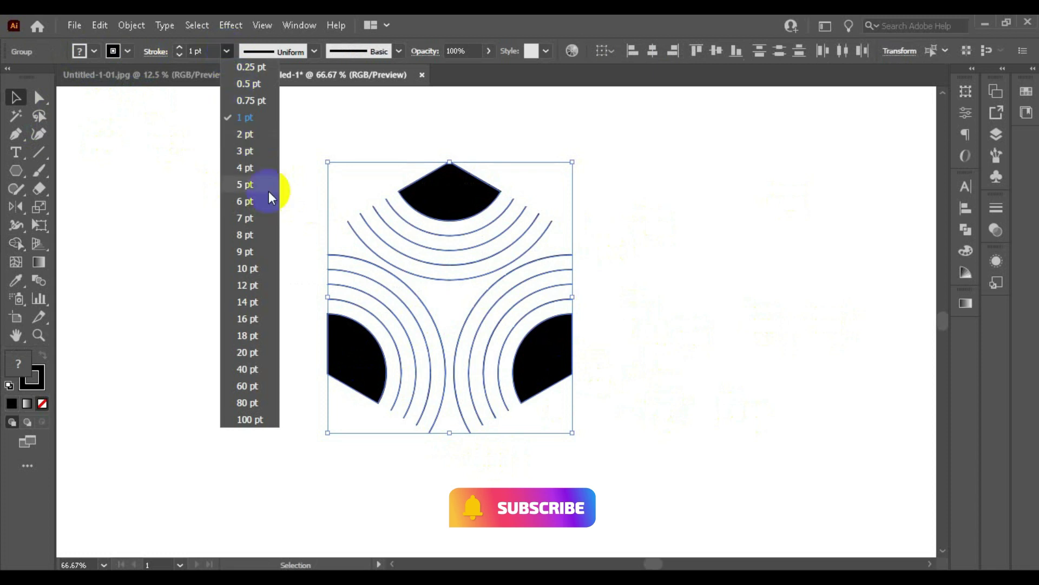
pyautogui.click(254, 268)
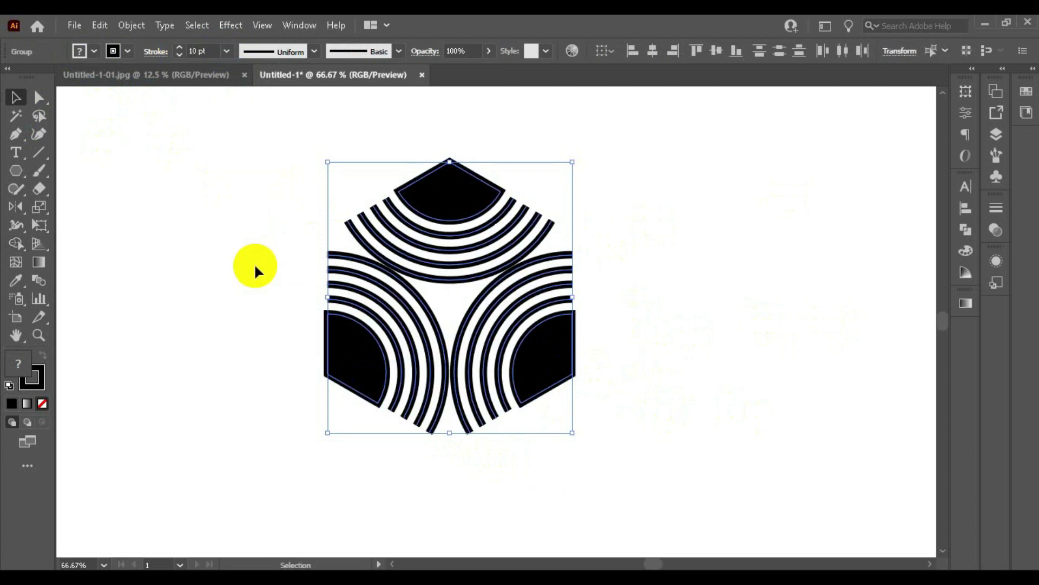
# Step: Expand the fills and strokes into solid shapes
pyautogui.moveTo(179, 163); pyautogui.dragTo(349, 279)
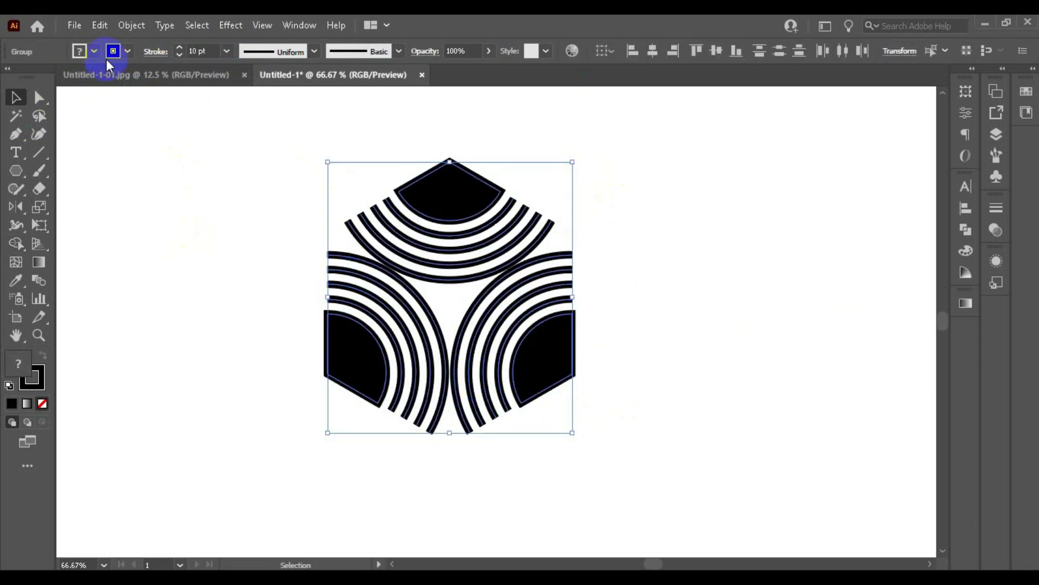
pyautogui.click(131, 24)
pyautogui.click(195, 200)
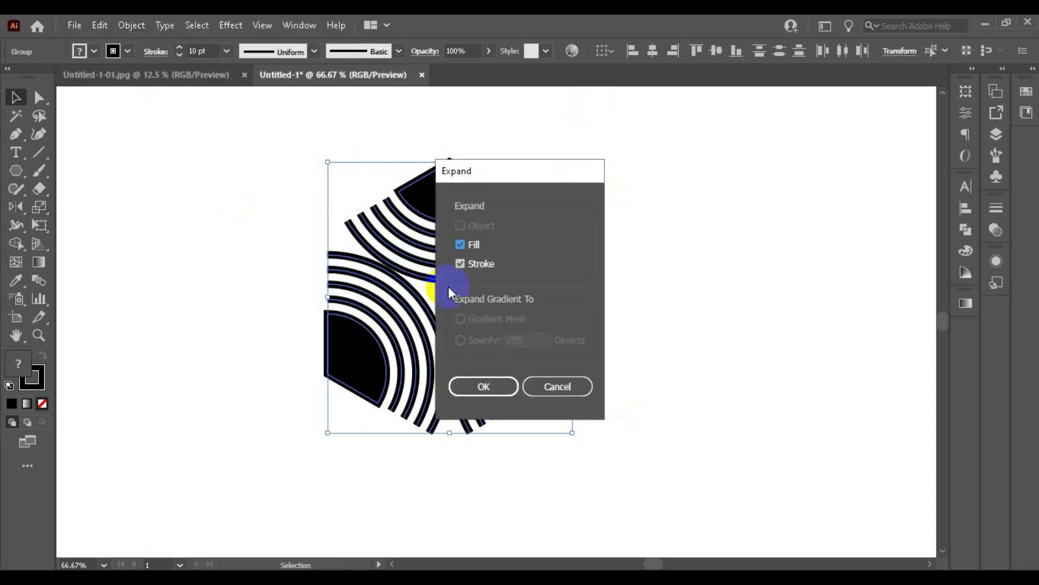
pyautogui.click(472, 387)
# Step: Ungroup the expanded artwork and its nested group
pyautogui.rightClick(450, 182)
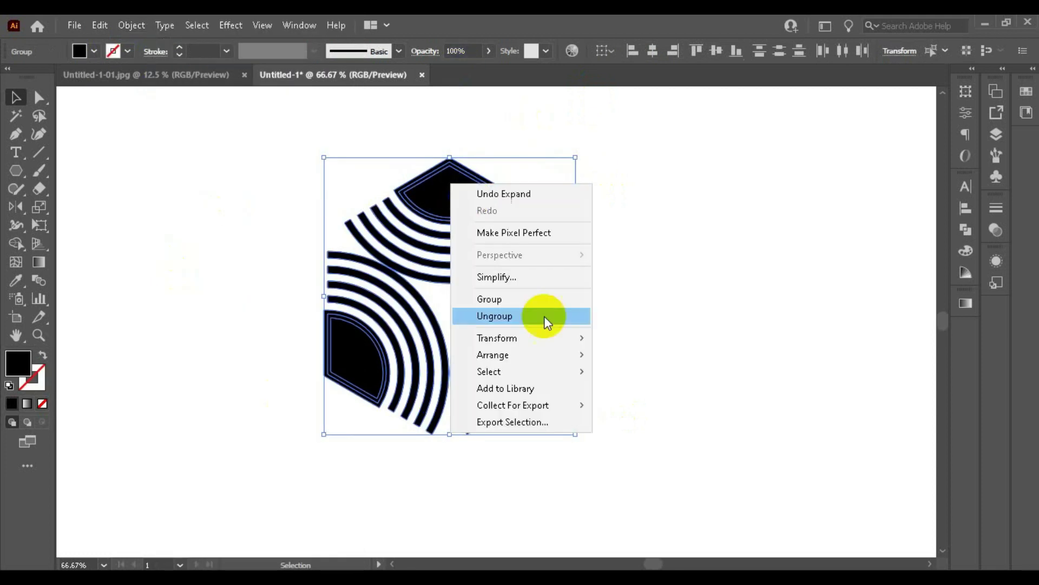
pyautogui.click(529, 325)
pyautogui.rightClick(440, 181)
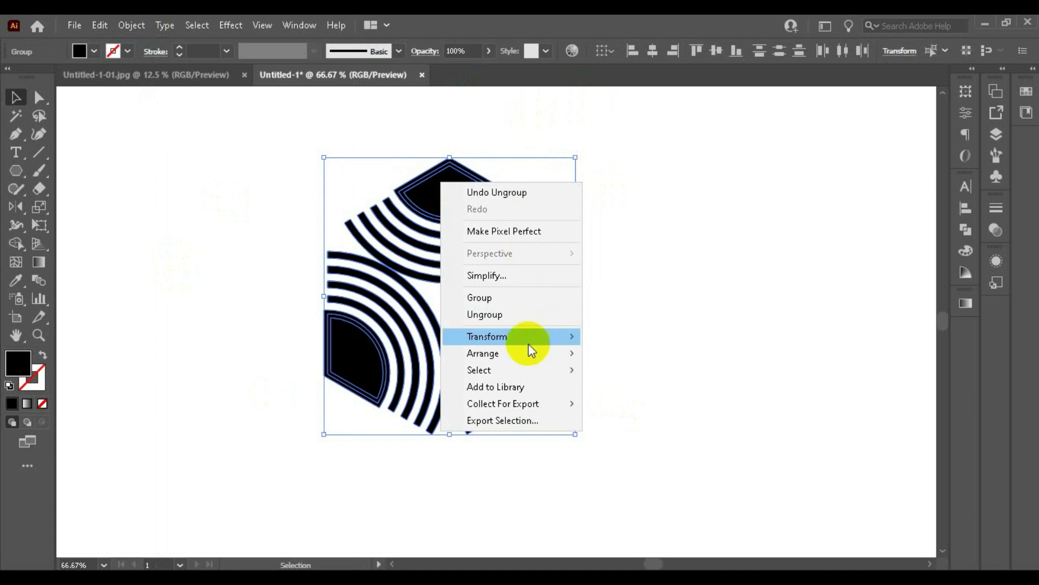
pyautogui.click(498, 319)
pyautogui.rightClick(463, 189)
# Step: Inspect the black wedges and nudge the lower-left one to line up with the arcs
pyautogui.click(661, 235)
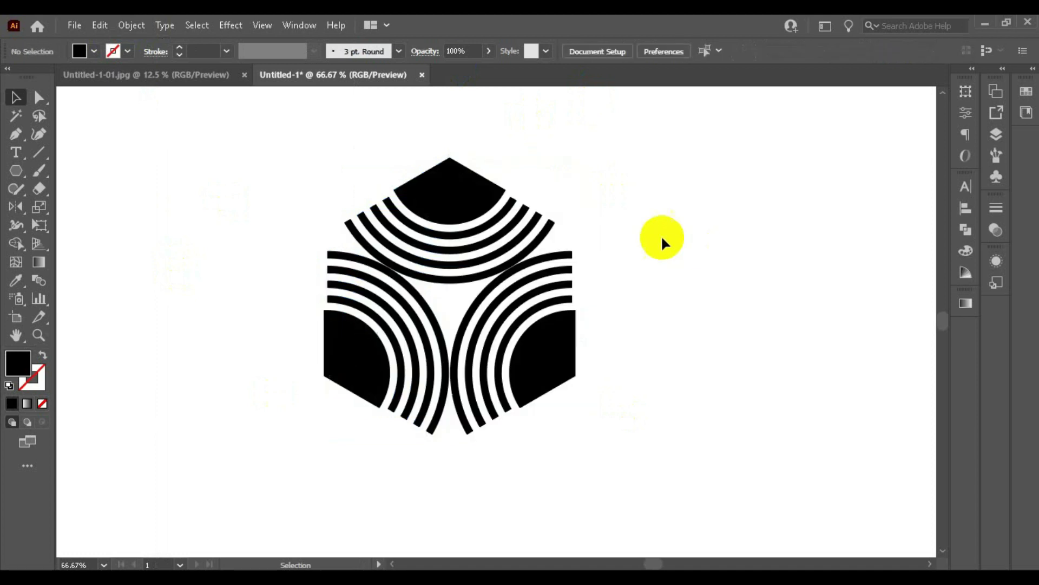
pyautogui.click(488, 185)
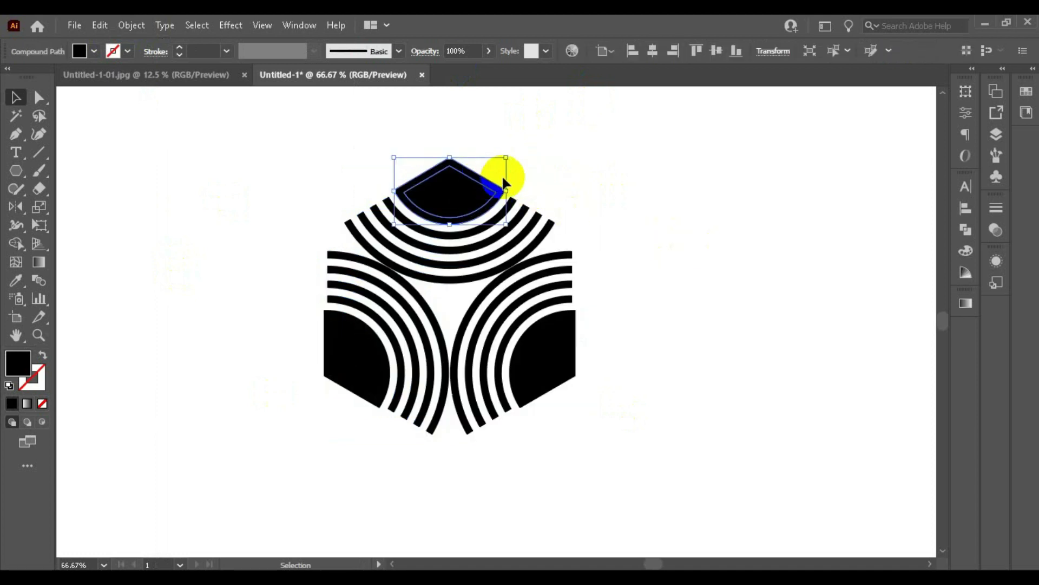
pyautogui.click(540, 175)
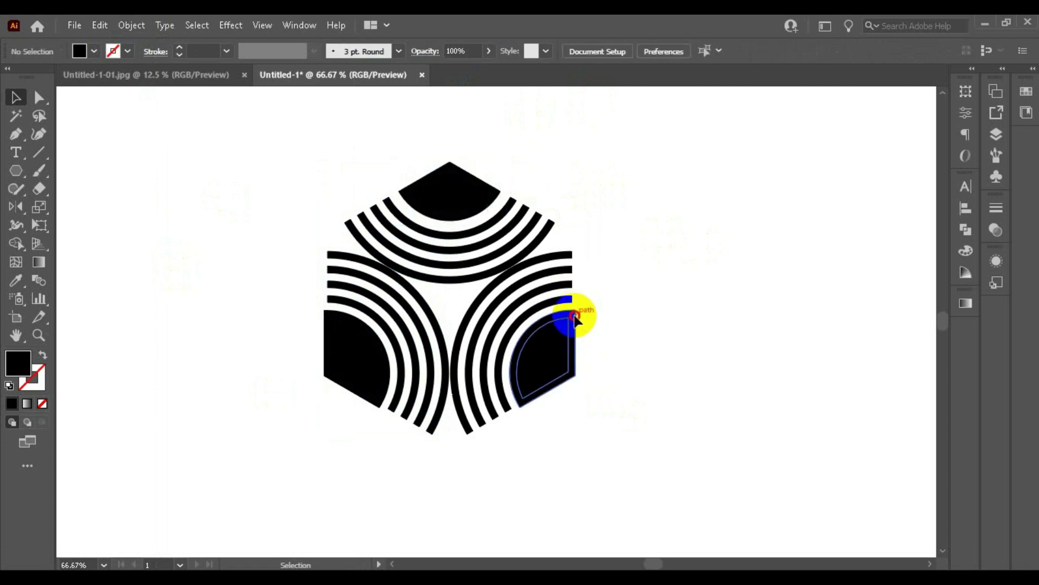
pyautogui.click(574, 315)
pyautogui.click(636, 315)
pyautogui.moveTo(379, 341); pyautogui.dragTo(382, 344)
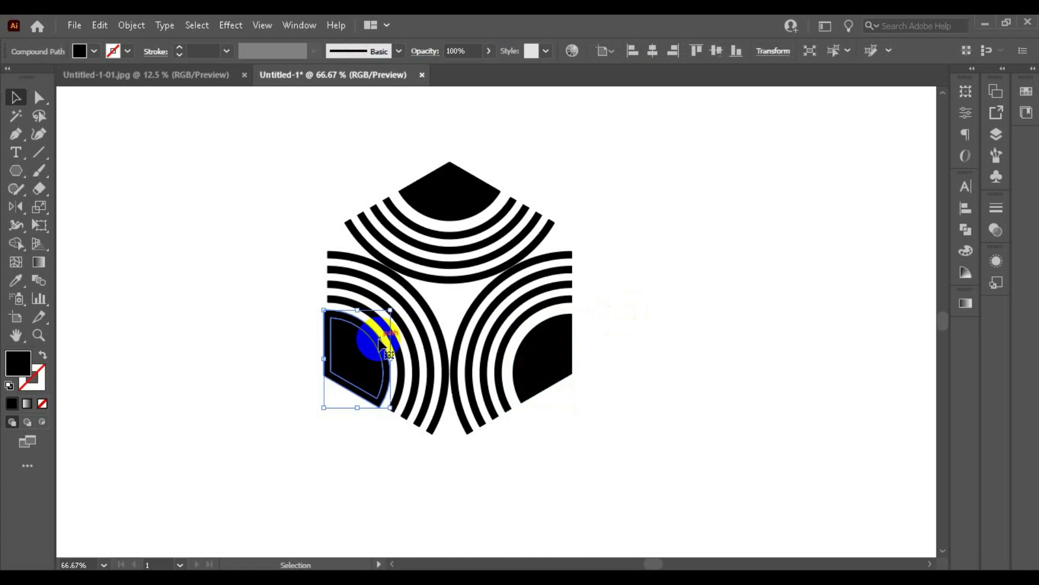
pyautogui.click(679, 311)
pyautogui.scroll(1, 658, 310)
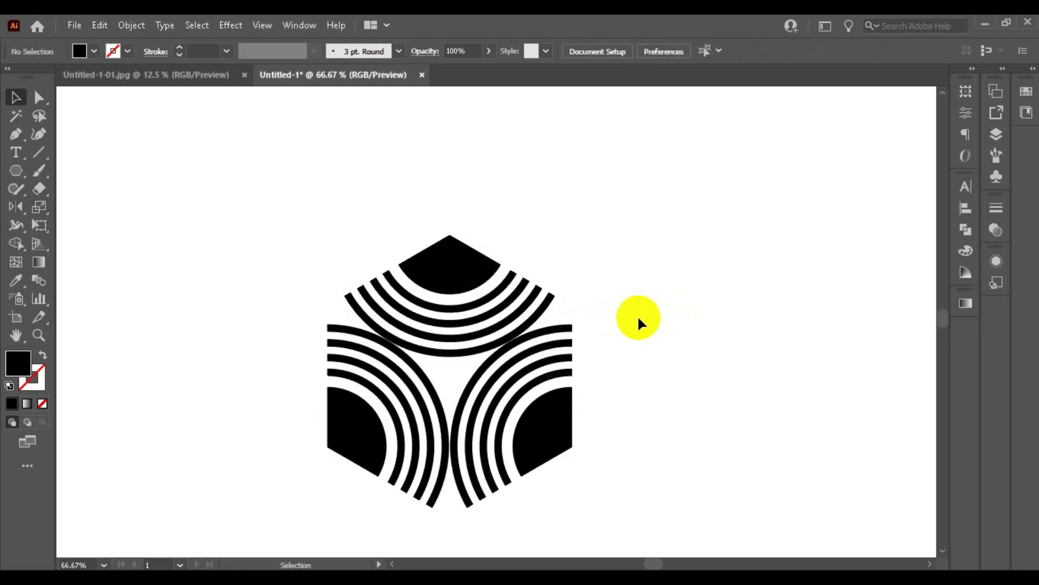
pyautogui.scroll(2, 544, 292)
pyautogui.keyDown('alt'); pyautogui.scroll(-2, 523, 258); pyautogui.keyUp('alt')
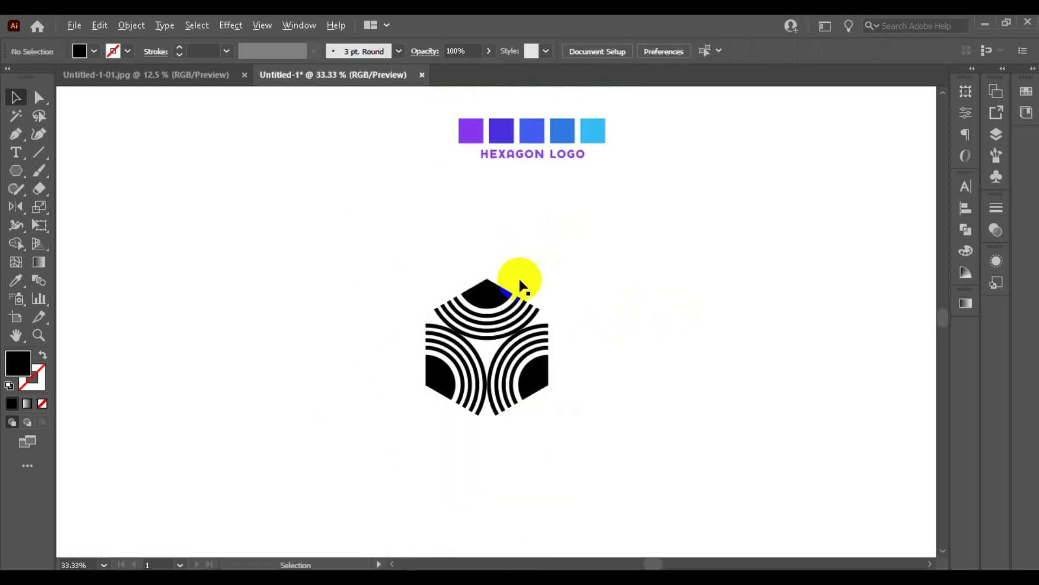
# Step: Colour the three black wedges with the eyedropper from the purple swatch square
pyautogui.click(479, 288)
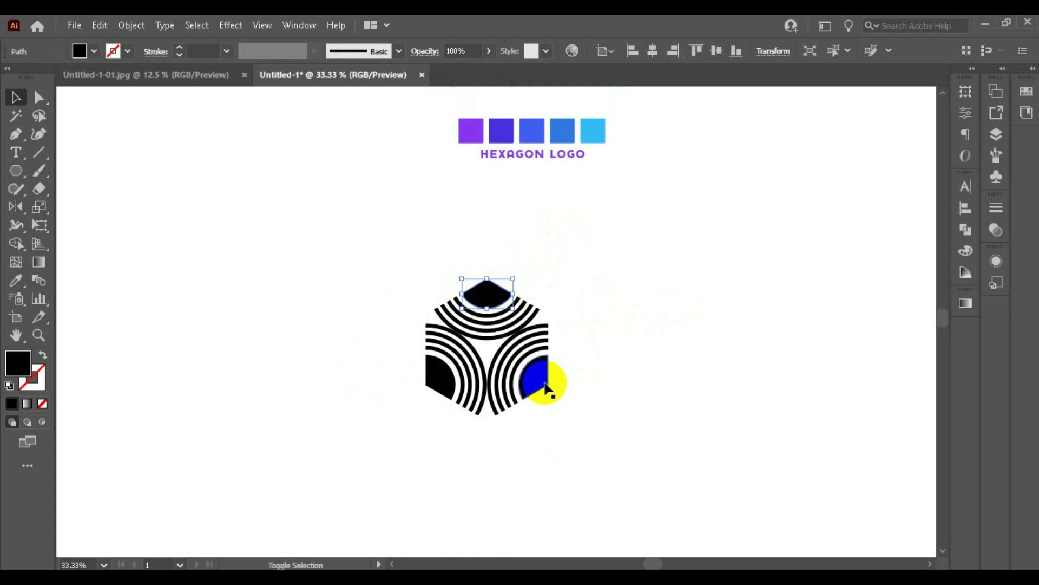
pyautogui.keyDown('shift'); pyautogui.click(546, 388); pyautogui.keyUp('shift')
pyautogui.keyDown('shift'); pyautogui.click(433, 388); pyautogui.keyUp('shift')
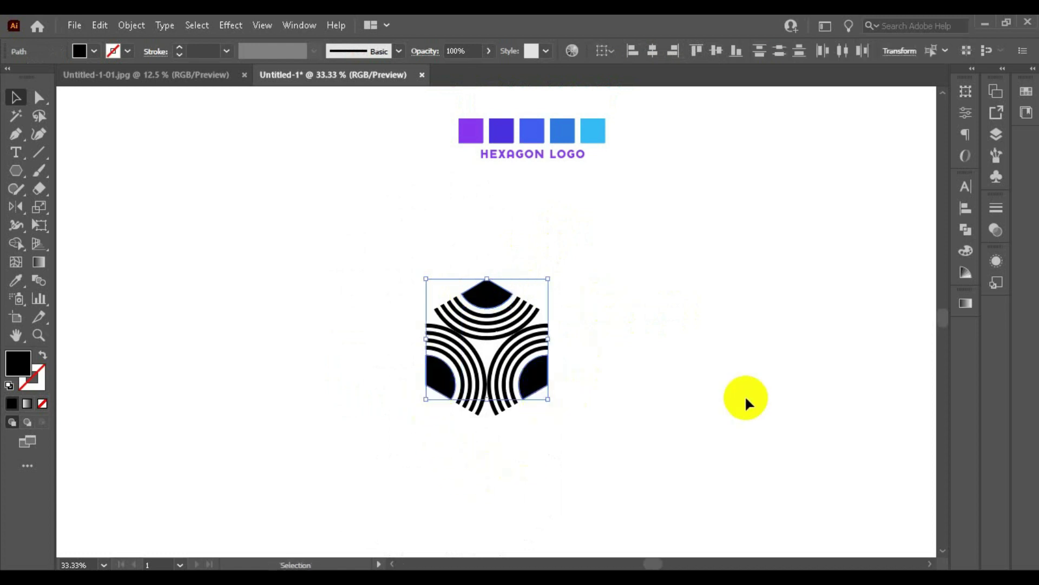
pyautogui.press('i')
pyautogui.click(471, 130)
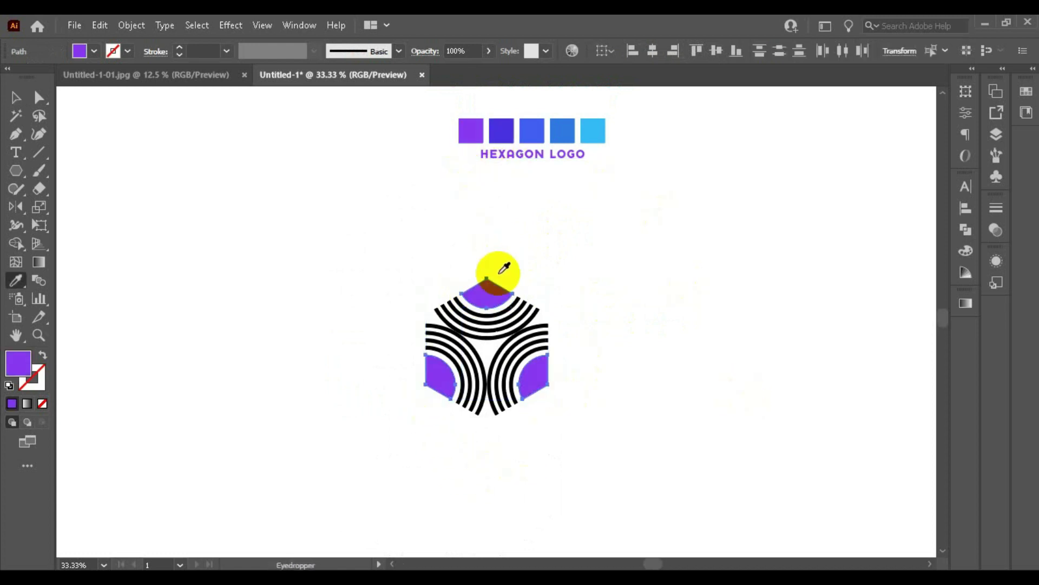
pyautogui.click(16, 98)
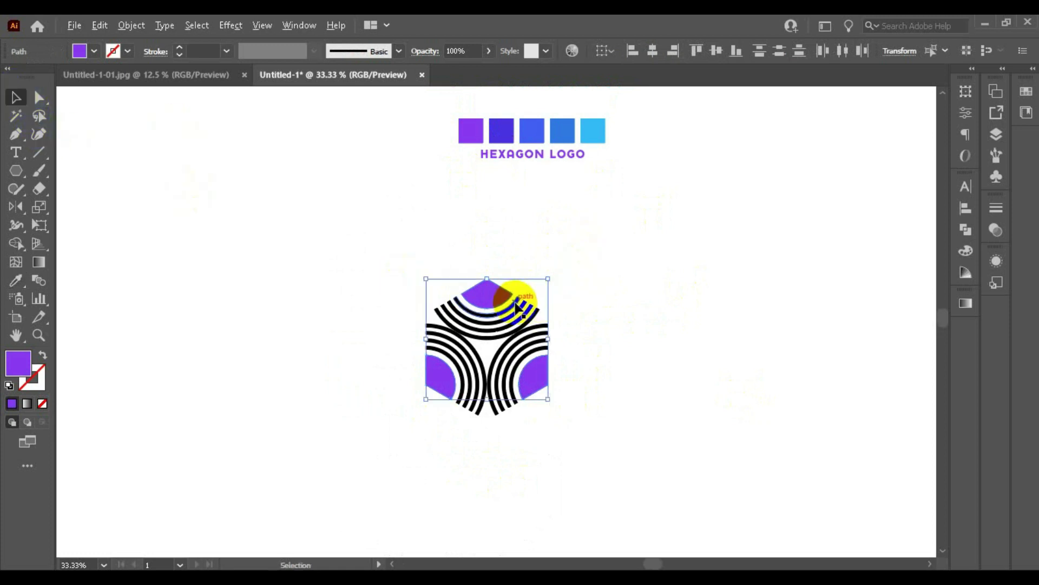
pyautogui.scroll(1, 516, 304)
# Step: Copy the top wedge above the logo, flip it upside-down and resize it
pyautogui.click(680, 280)
pyautogui.moveTo(471, 294); pyautogui.dragTo(478, 210)
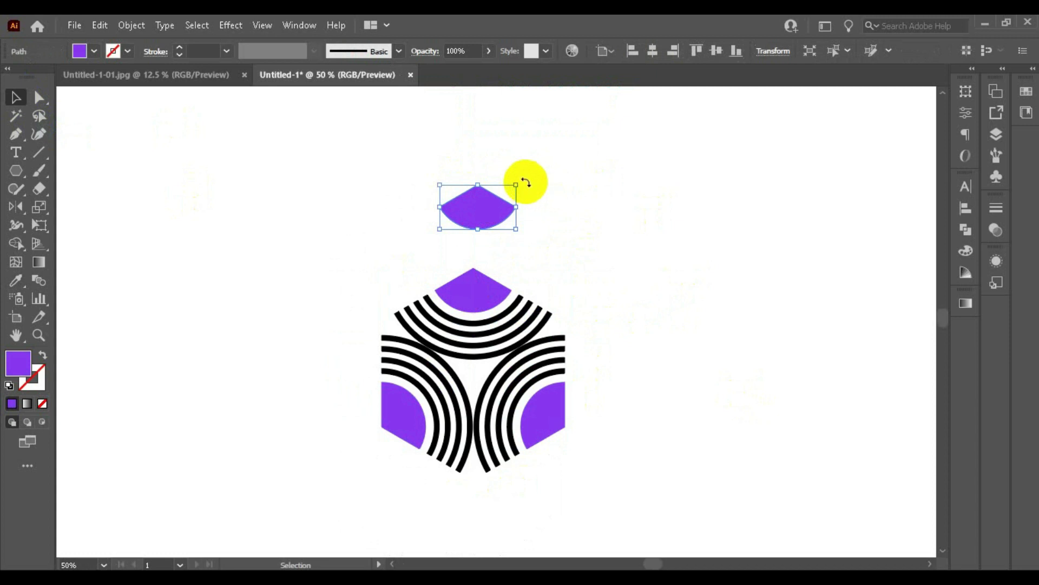
pyautogui.moveTo(525, 182); pyautogui.dragTo(341, 318)
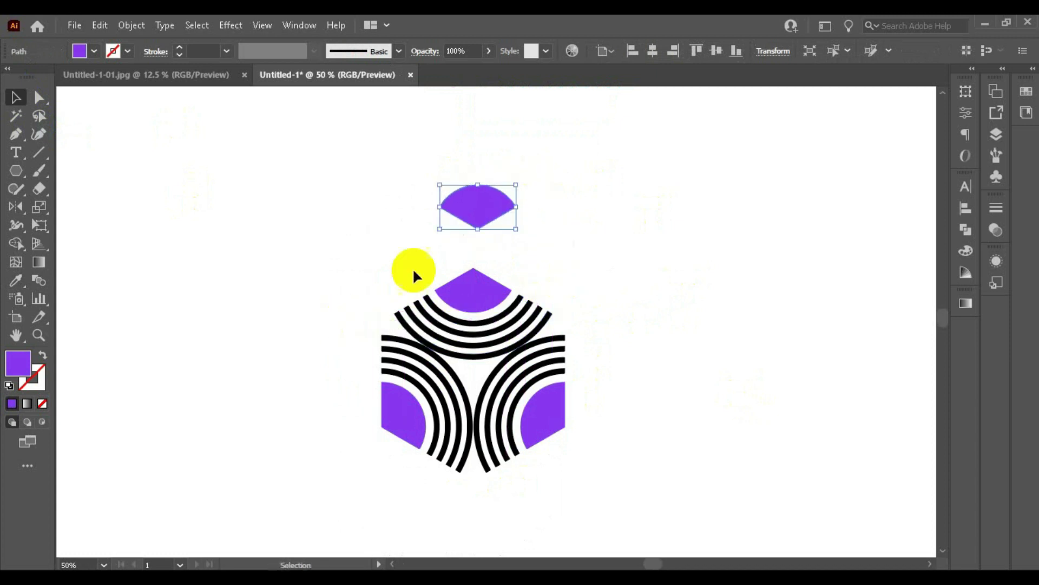
pyautogui.moveTo(478, 228)
pyautogui.mouseDown()
pyautogui.moveTo(479, 269)
pyautogui.moveTo(478, 254)
pyautogui.moveTo(513, 249)
pyautogui.moveTo(478, 198)
pyautogui.moveTo(471, 333)
pyautogui.mouseUp()
pyautogui.scroll(-1, 506, 240)
# Step: Shrink the copied wedge and seat it at the hexagon's centre
pyautogui.hotkey('ctrl', '+')
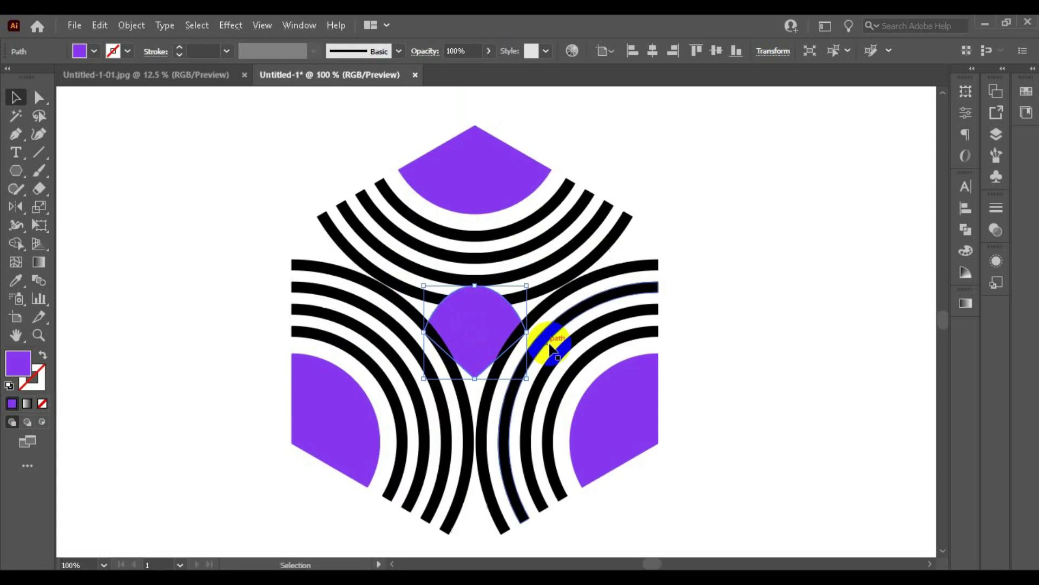
pyautogui.moveTo(528, 377)
pyautogui.mouseDown()
pyautogui.moveTo(478, 361)
pyautogui.moveTo(503, 364)
pyautogui.mouseUp()
pyautogui.scroll(-1, 490, 358)
pyautogui.scroll(1, 475, 325)
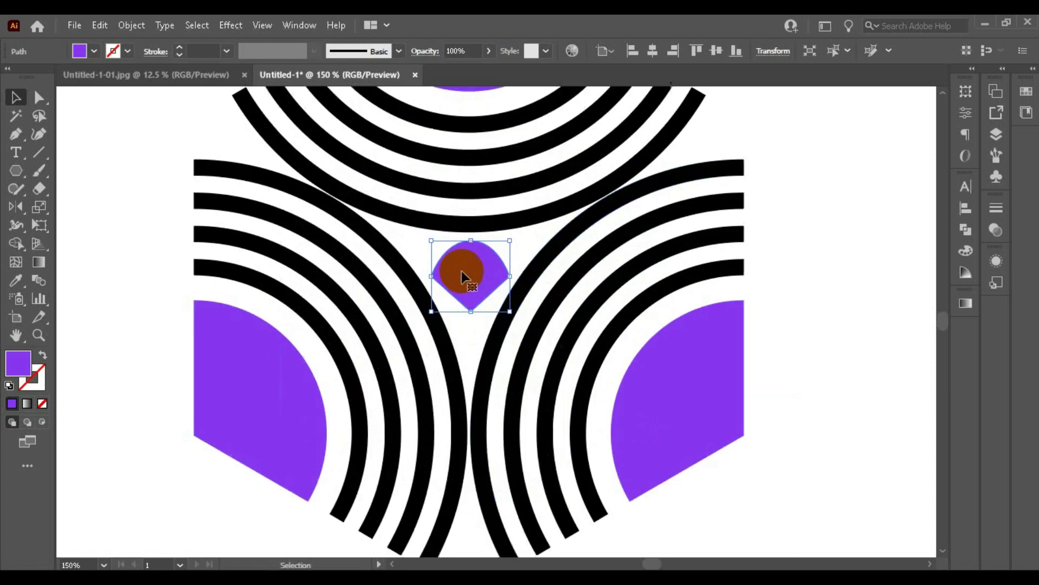
pyautogui.moveTo(463, 271); pyautogui.dragTo(490, 277)
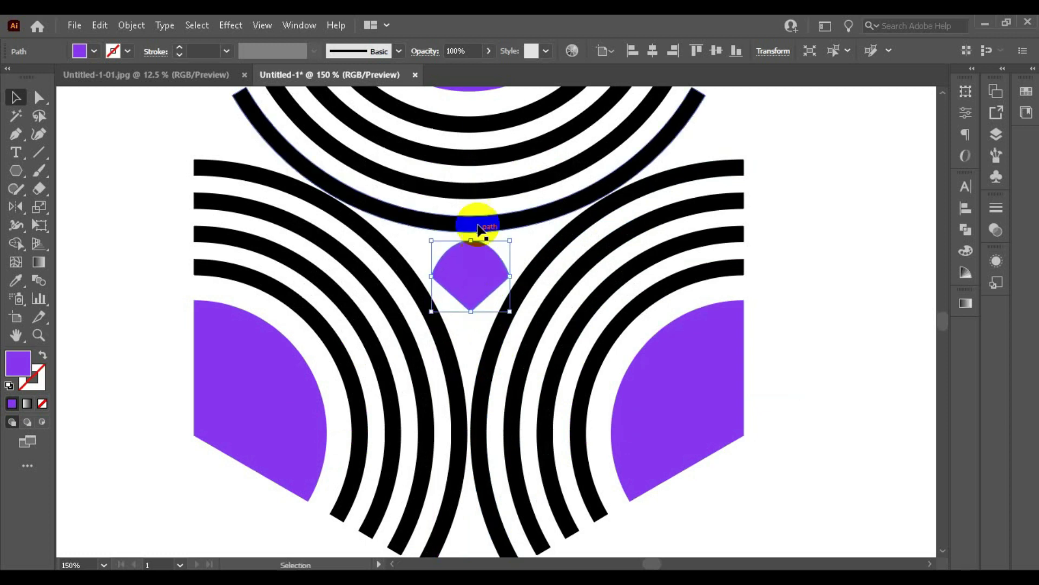
pyautogui.hotkey('ctrl', '-')
pyautogui.hotkey('ctrl', '-')
pyautogui.hotkey('ctrl', '-')
pyautogui.click(702, 189)
pyautogui.scroll(2, 440, 264)
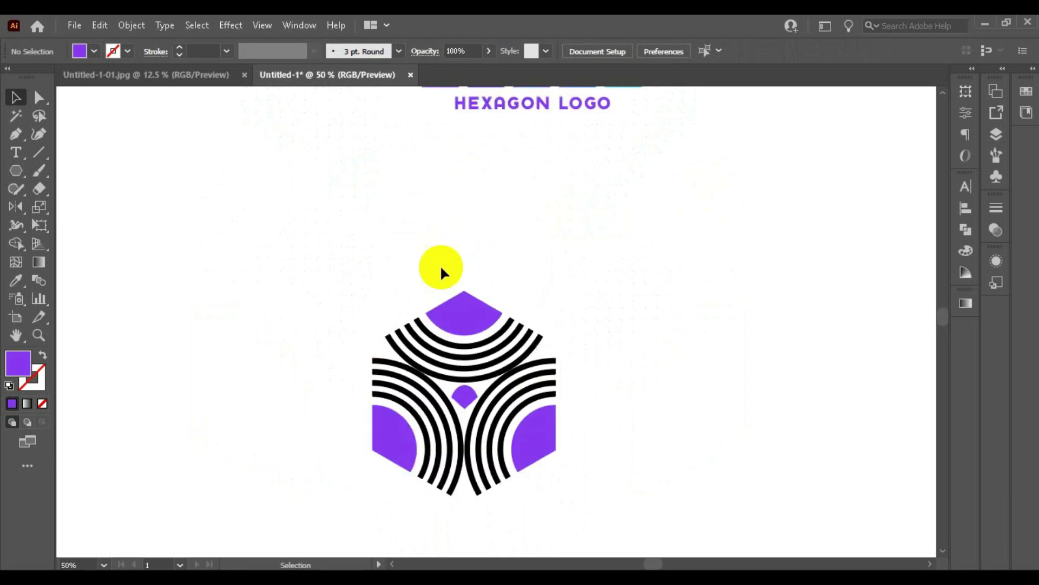
pyautogui.scroll(-2, 459, 352)
pyautogui.scroll(2, 550, 301)
pyautogui.scroll(2, 511, 329)
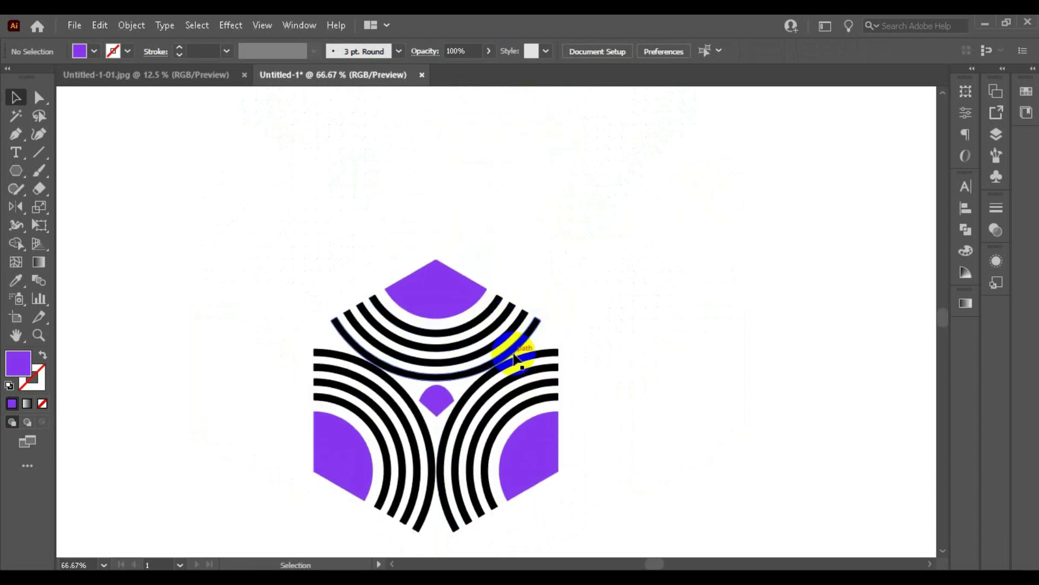
pyautogui.scroll(-1, 549, 295)
pyautogui.scroll(1, 550, 295)
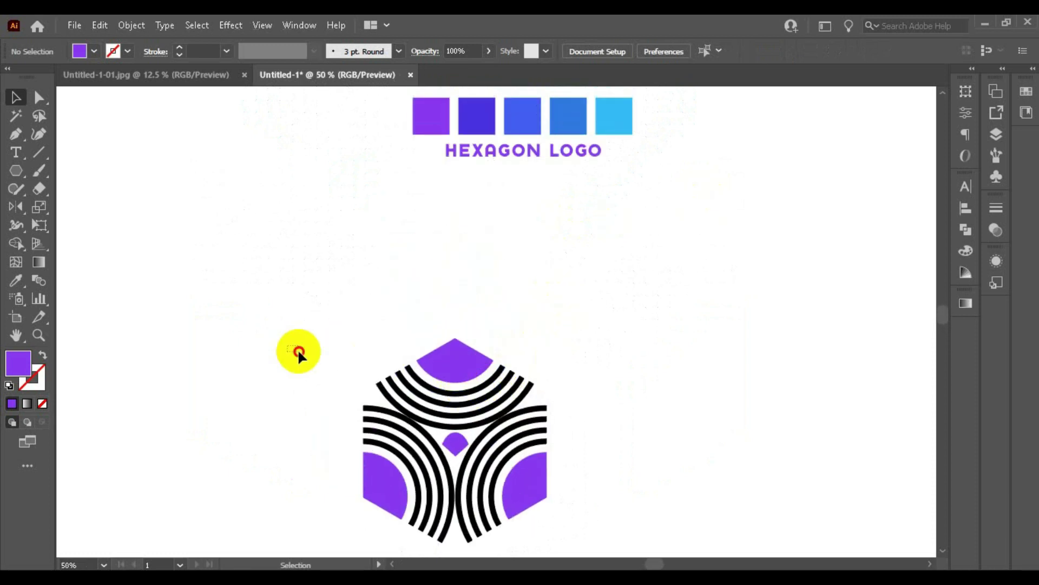
# Step: Marquee-select the whole hexagon logo and drag it up closer beneath the title and swatches
pyautogui.moveTo(297, 349); pyautogui.dragTo(639, 534)
pyautogui.moveTo(519, 488); pyautogui.dragTo(534, 355)
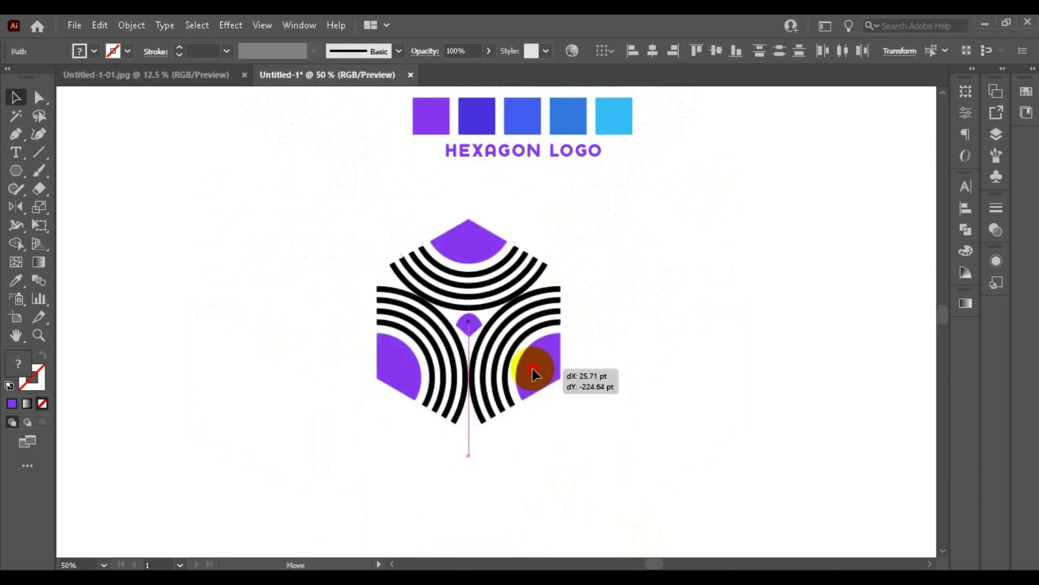
pyautogui.scroll(2, 569, 341)
pyautogui.scroll(-1, 561, 293)
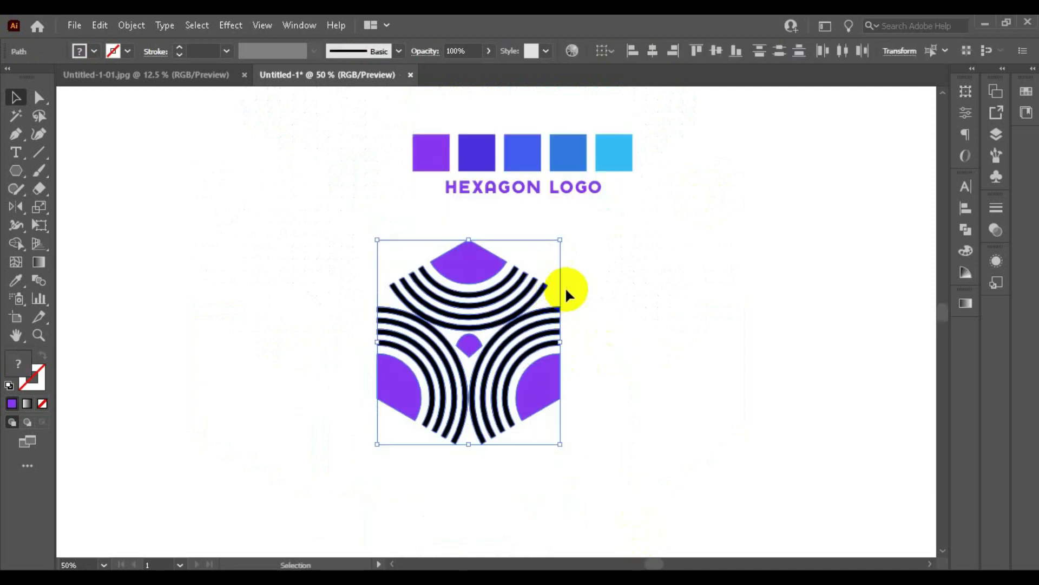
pyautogui.click(475, 227)
pyautogui.scroll(1, 569, 276)
# Step: Select the innermost top, right and left arcs together
pyautogui.click(481, 323)
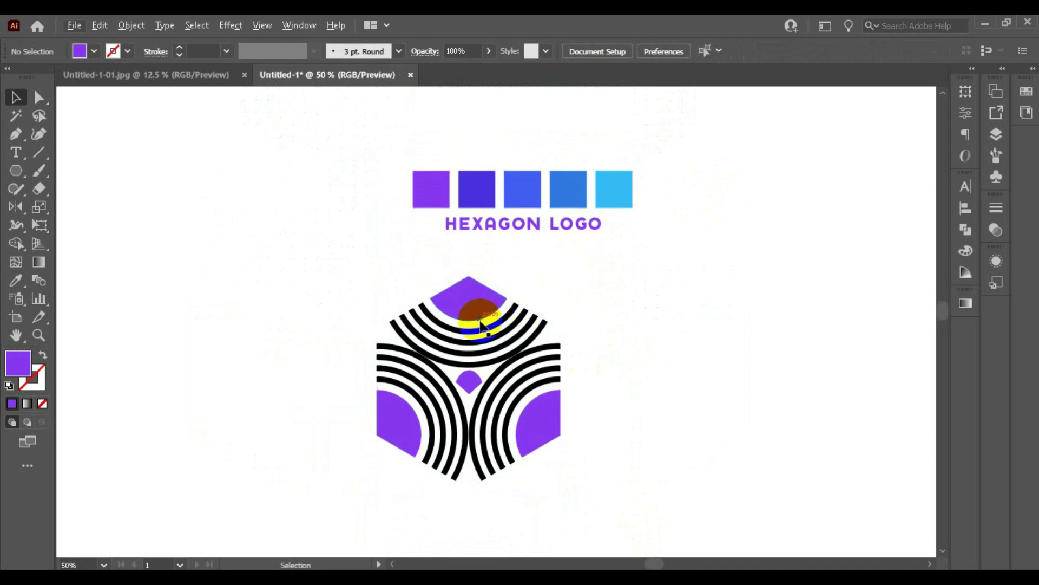
pyautogui.click(550, 395)
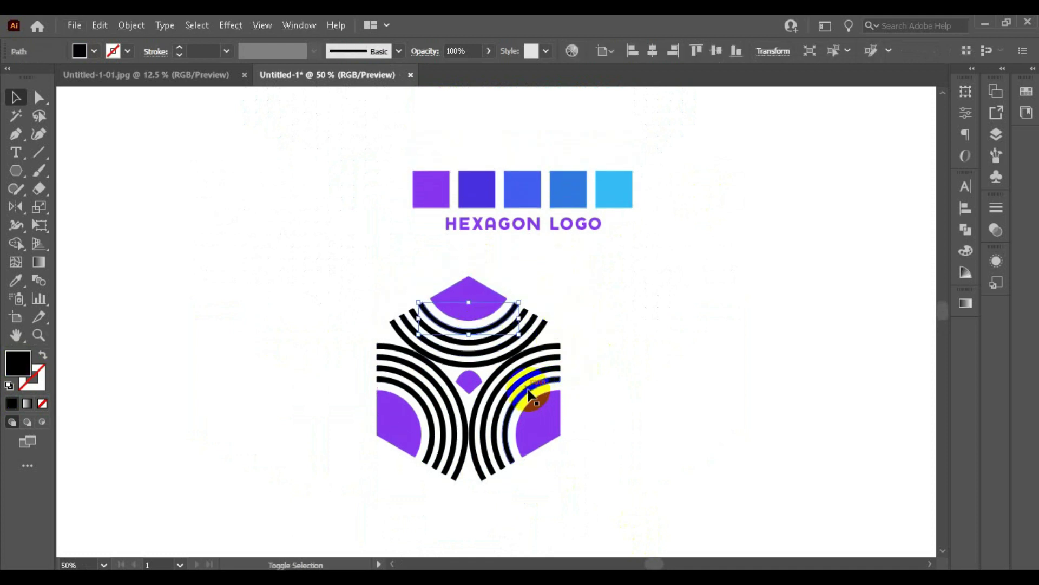
pyautogui.keyDown('shift'); pyautogui.click(528, 394); pyautogui.keyUp('shift')
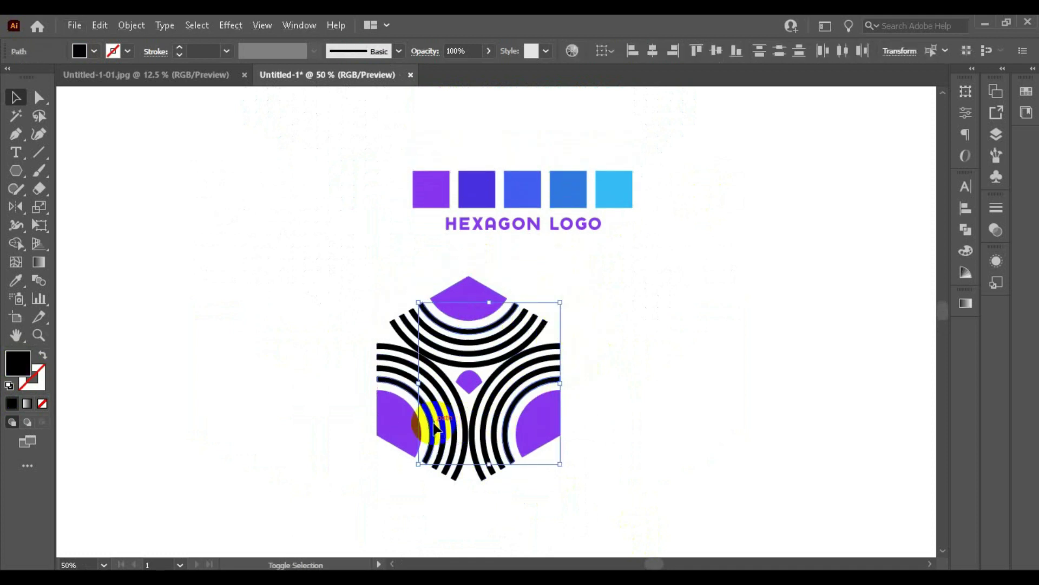
# Step: Colour the innermost arcs blue-violet by sampling the second swatch square with the Eyedropper
pyautogui.press('i')
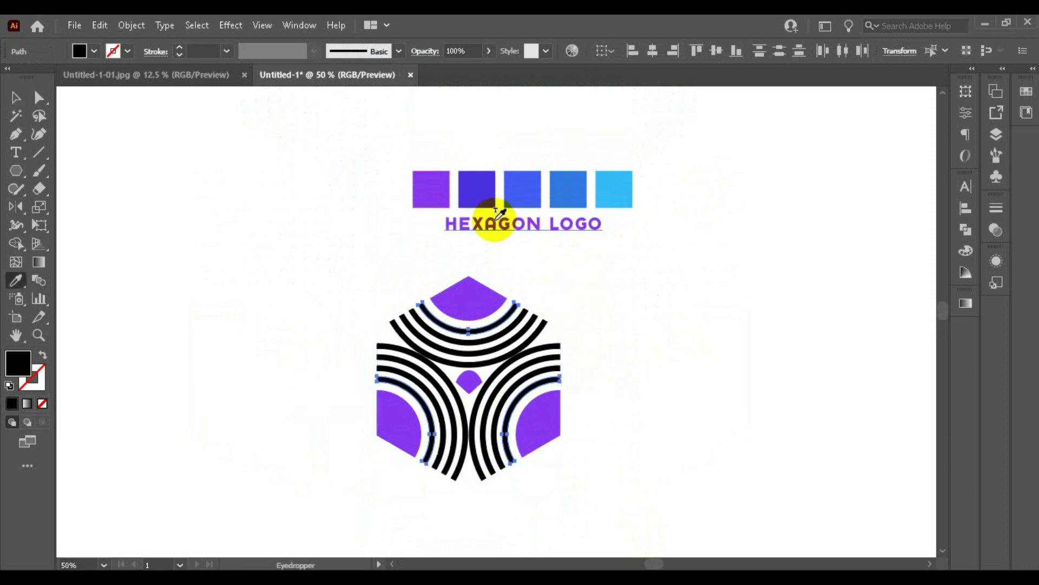
pyautogui.click(486, 189)
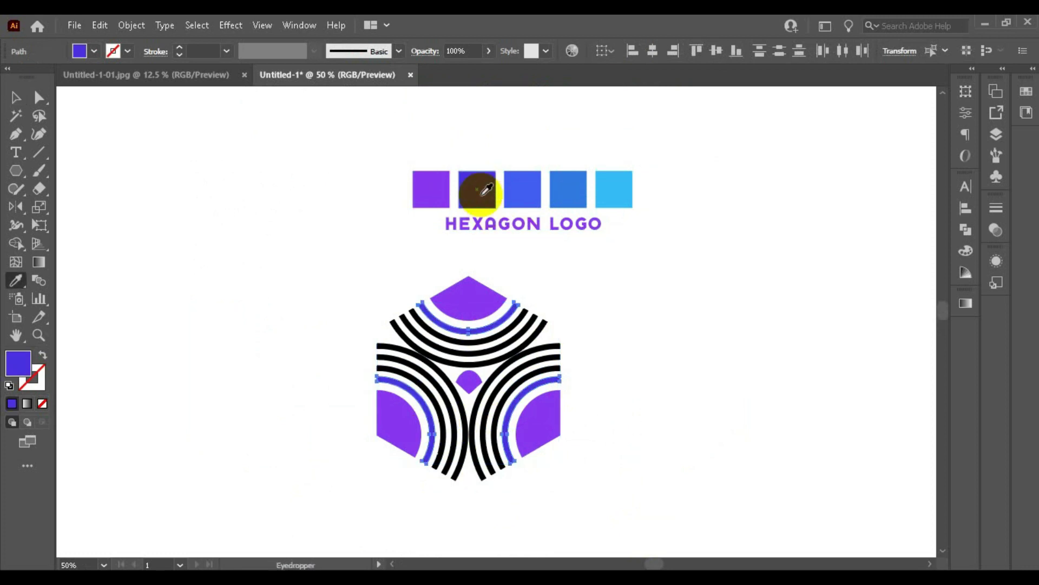
pyautogui.press('v')
# Step: Colour the next ring of top, right and left arcs blue sampled from the third swatch square
pyautogui.click(513, 337)
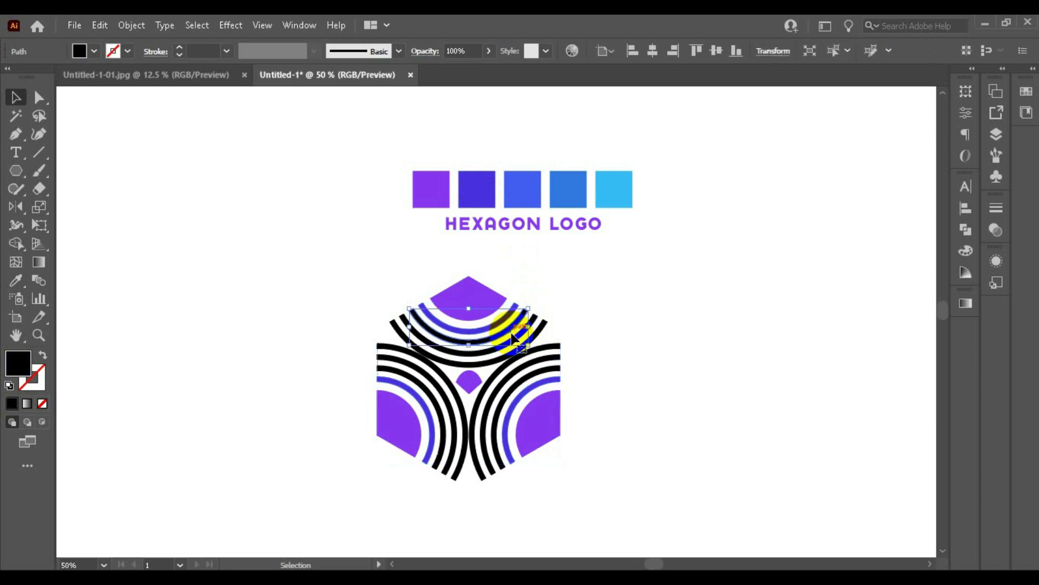
pyautogui.keyDown('shift'); pyautogui.click(513, 390); pyautogui.keyUp('shift')
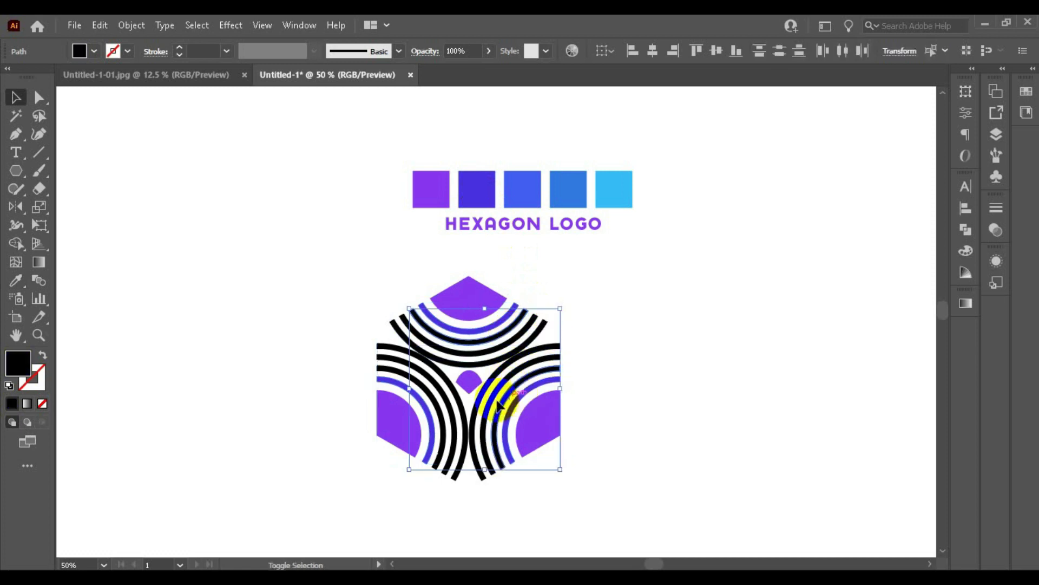
pyautogui.keyDown('shift'); pyautogui.click(443, 410); pyautogui.keyUp('shift')
pyautogui.press('i')
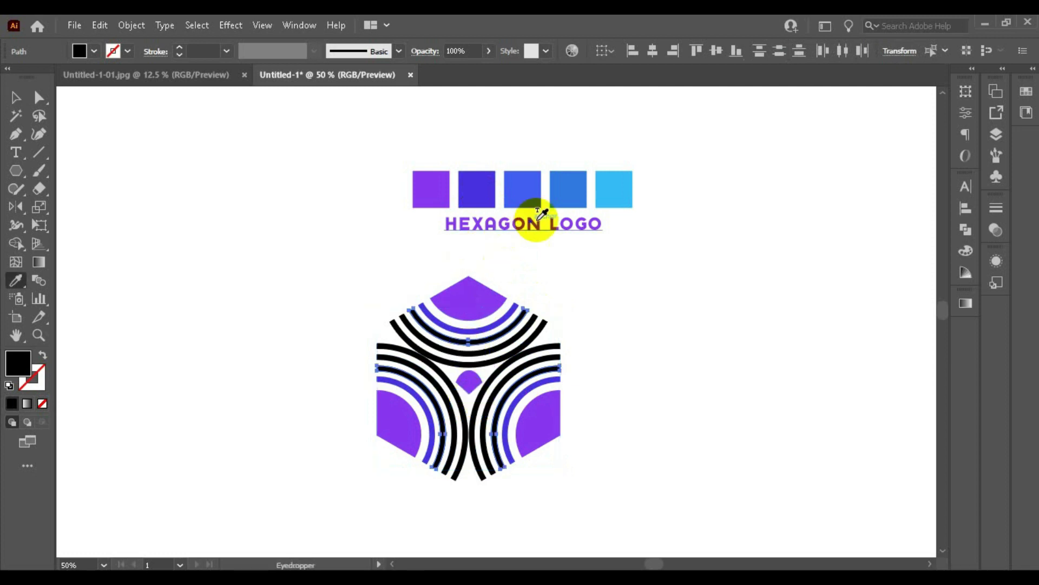
pyautogui.click(532, 199)
pyautogui.press('v')
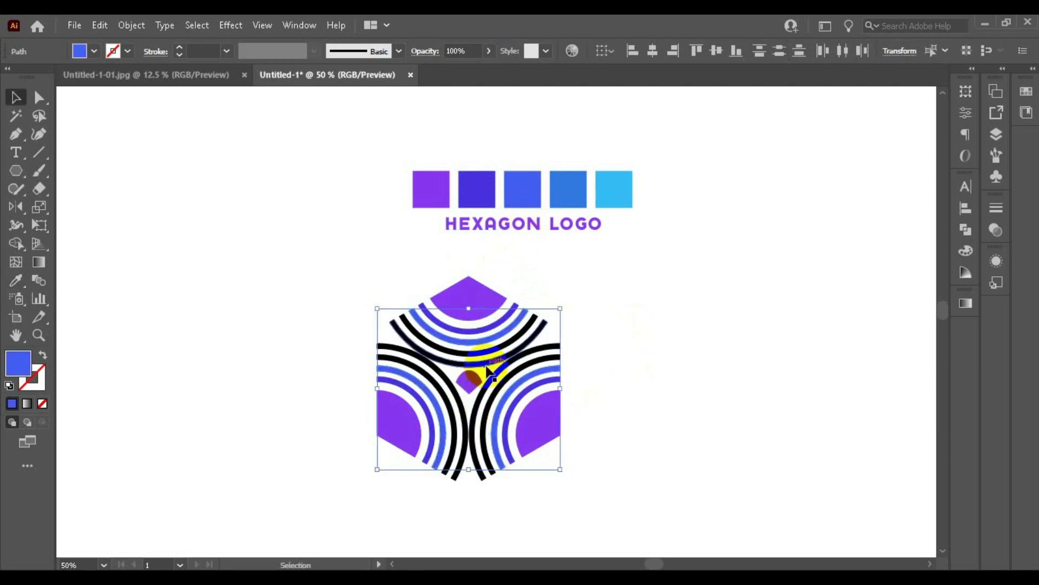
# Step: Select the next black top and right arcs for colouring
pyautogui.click(481, 349)
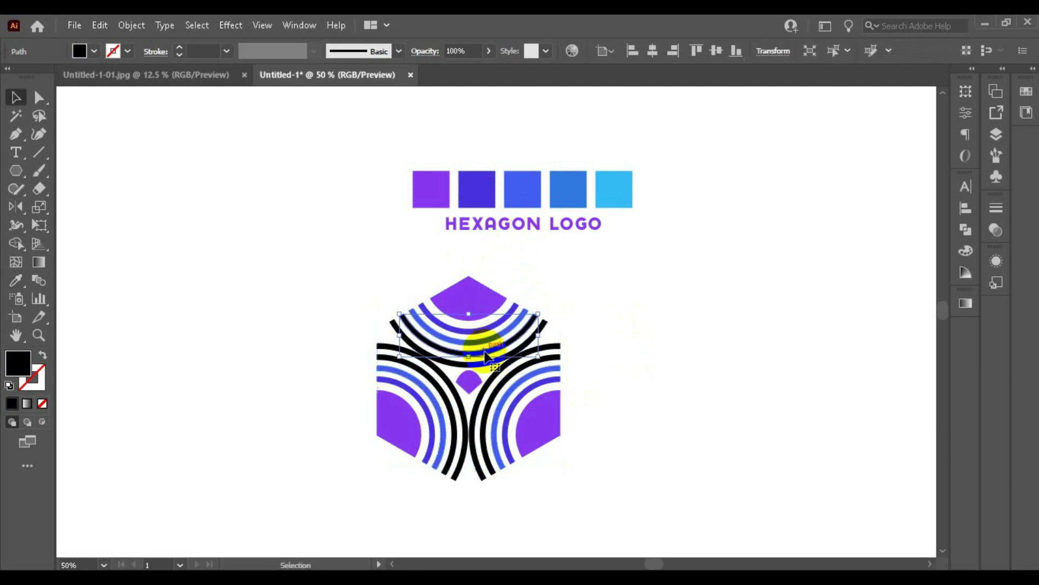
pyautogui.keyDown('shift'); pyautogui.click(497, 404); pyautogui.keyUp('shift')
# Step: Colour the selected arcs with the fourth square's blue and the outermost arcs with the fifth square's light blue
pyautogui.press('i')
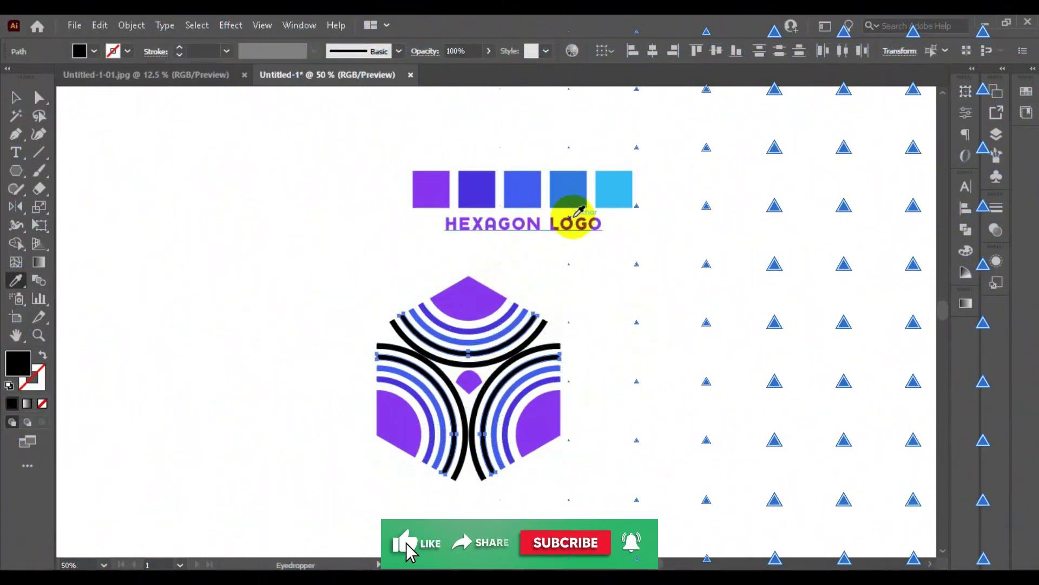
pyautogui.click(577, 204)
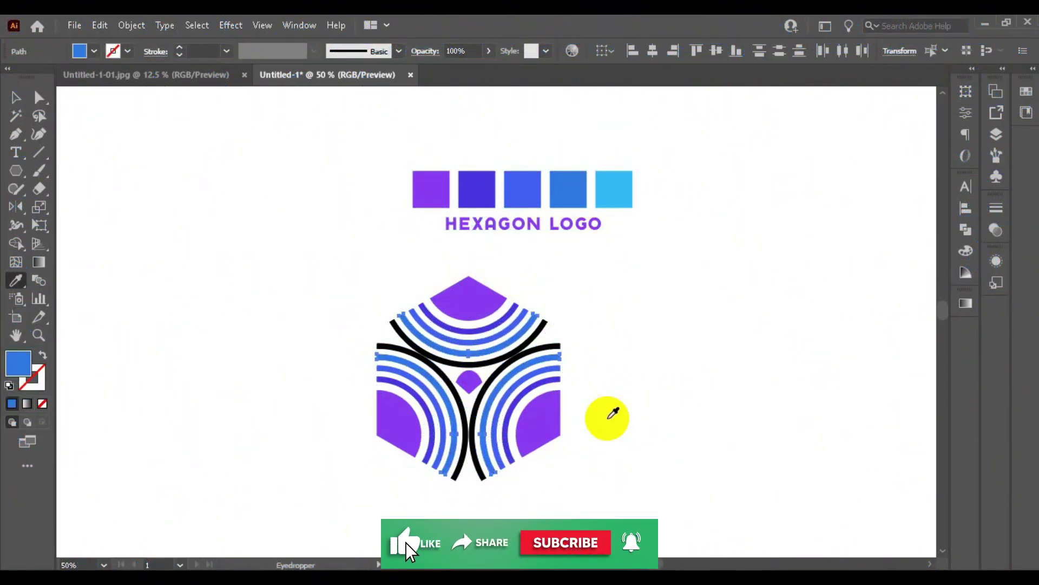
pyautogui.click(628, 191)
pyautogui.press('v')
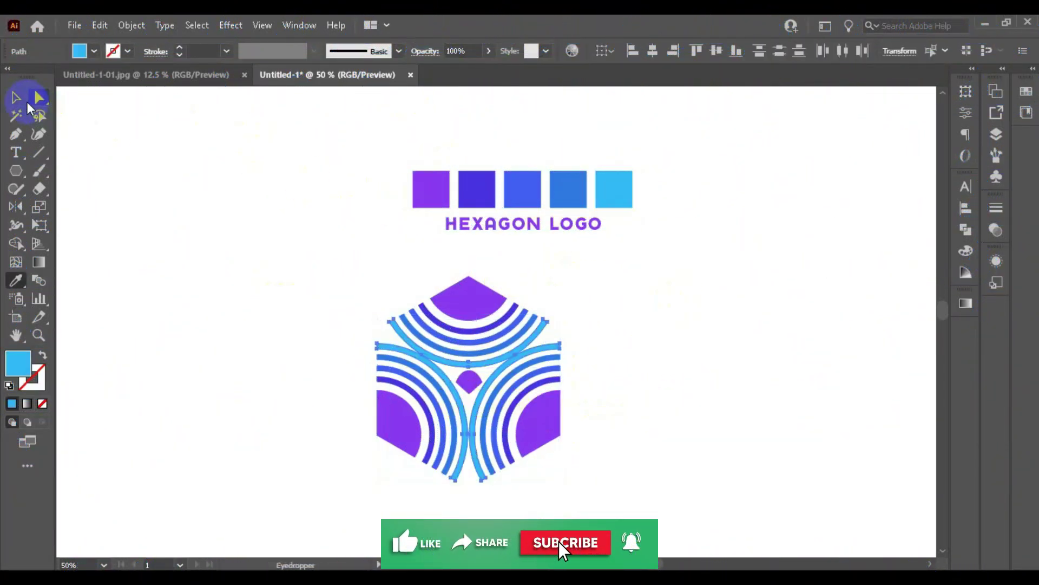
# Step: Move the HEXAGON LOGO title text to sit beneath the hexagon
pyautogui.moveTo(262, 279); pyautogui.dragTo(661, 495)
pyautogui.rightClick(529, 325)
pyautogui.click(592, 201)
pyautogui.scroll(-1, 592, 200)
pyautogui.moveTo(520, 168); pyautogui.dragTo(485, 453)
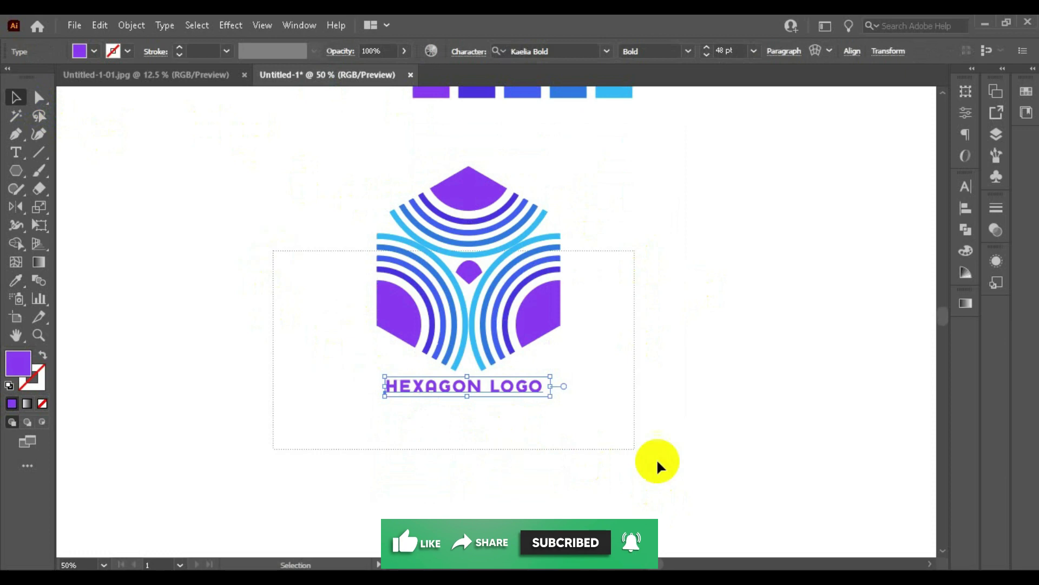
# Step: Select the hexagon artwork and zoom in on the finished logo
pyautogui.click(745, 256)
pyautogui.hotkey('ctrl', '=')
pyautogui.moveTo(292, 235); pyautogui.dragTo(580, 423)
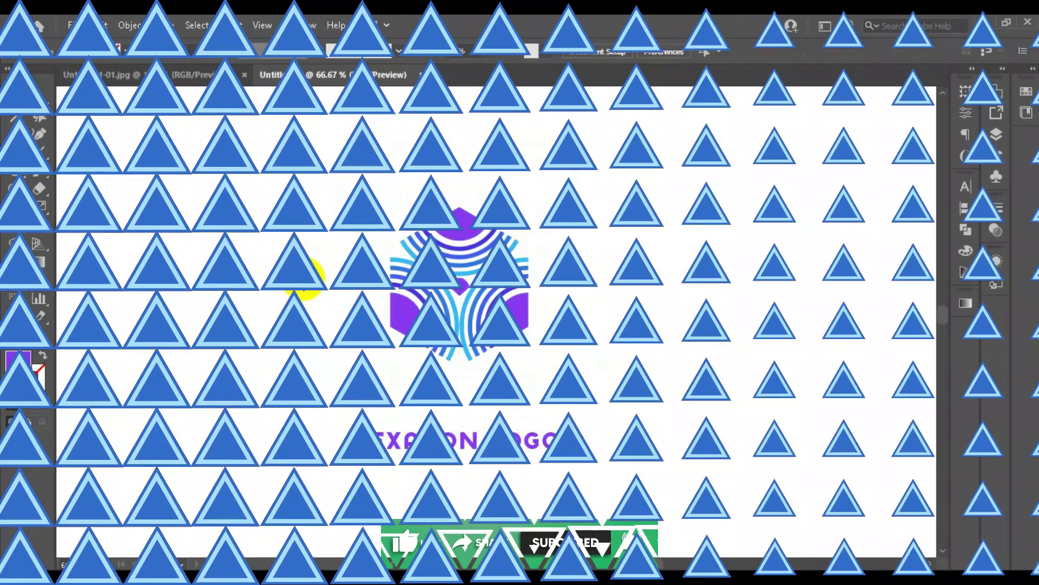